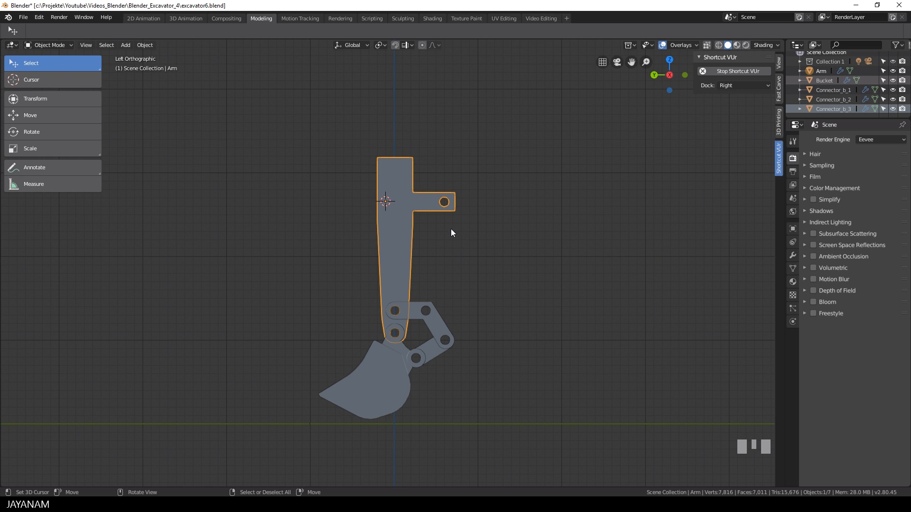
Duplicate the excavator arm, place the copy beside the bucket side of the original and rotate it -90° about the global X axis
{"action": "key", "text": "shift+d"}
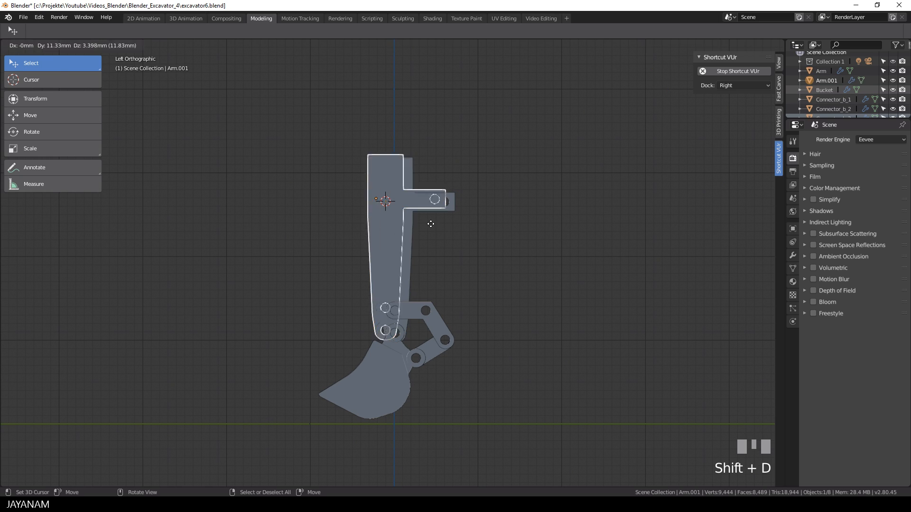
{"action": "left_click", "coordinate": [316, 226]}
{"action": "type", "text": "rx"}
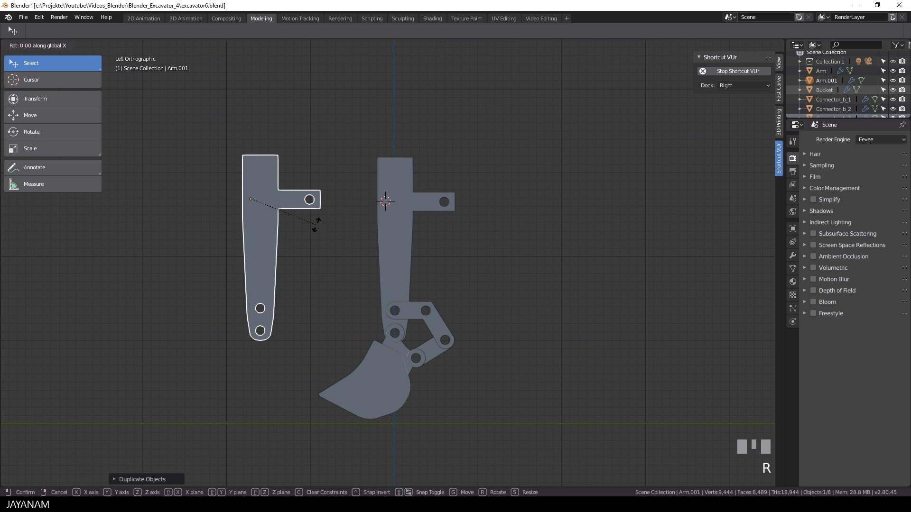
{"action": "type", "text": "-90"}
{"action": "key", "text": "Return"}
Put the rotated arm copy into Edit Mode with X-ray display turned on
{"action": "key", "text": "Tab"}
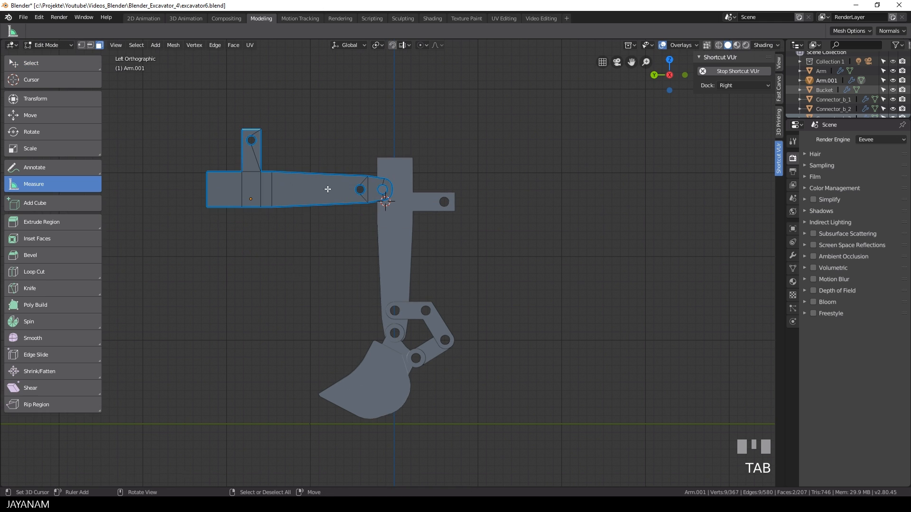
{"action": "middle_click_drag", "start_coordinate": [323, 215], "coordinate": [316, 233]}
{"action": "left_click", "coordinate": [708, 46]}
{"action": "middle_click_drag", "start_coordinate": [522, 181], "coordinate": [524, 155]}
{"action": "left_click_drag", "start_coordinate": [359, 116], "coordinate": [517, 118], "text": "ctrl"}
{"action": "mouse_move", "coordinate": [531, 122]}
{"action": "middle_mouse_down"}
{"action": "mouse_move", "coordinate": [579, 163]}
{"action": "mouse_move", "coordinate": [533, 150]}
{"action": "mouse_move", "coordinate": [315, 171]}
{"action": "mouse_move", "coordinate": [355, 159]}
{"action": "middle_mouse_up"}
{"action": "key", "text": "Delete"}
{"action": "key", "text": "Return"}
{"action": "key", "text": "ctrl+z"}
Delete the faces of the copy's tapered half with its two holes, and turn off X-ray display
{"action": "key", "text": "a"}
{"action": "left_click_drag", "start_coordinate": [349, 187], "coordinate": [360, 180], "text": "ctrl"}
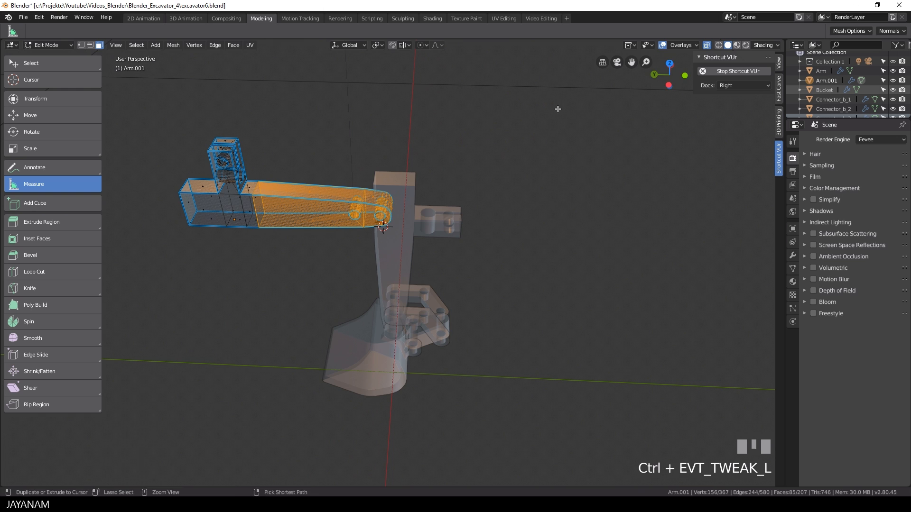
{"action": "key", "text": "KP_7"}
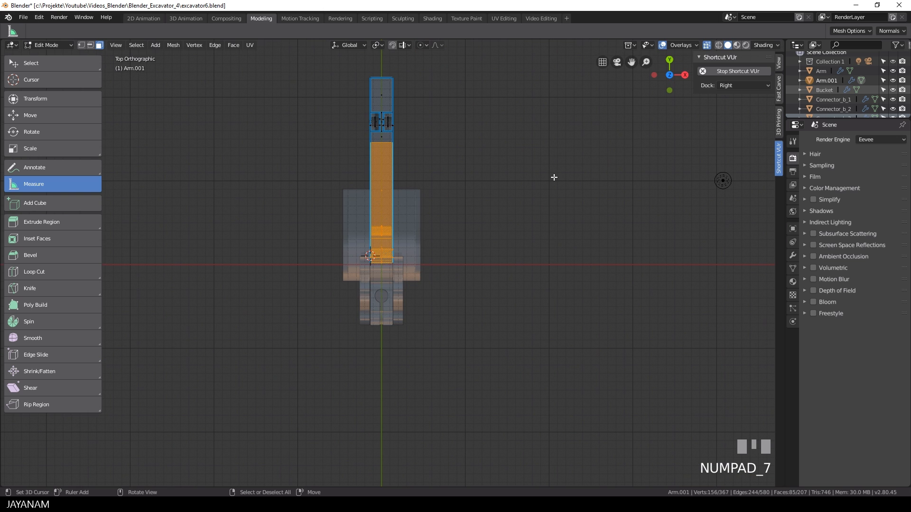
{"action": "key", "text": "Delete"}
{"action": "left_click", "coordinate": [554, 177]}
{"action": "mouse_move", "coordinate": [553, 177]}
{"action": "middle_mouse_down"}
{"action": "mouse_move", "coordinate": [400, 164]}
{"action": "mouse_move", "coordinate": [570, 204]}
{"action": "mouse_move", "coordinate": [484, 206]}
{"action": "mouse_move", "coordinate": [460, 221]}
{"action": "middle_mouse_up"}
{"action": "left_click", "coordinate": [707, 45]}
Extrude the four edges around the open end of the copy along global Y until they overlap the original arm
{"action": "scroll", "coordinate": [460, 221], "scroll_direction": "up", "scroll_amount": 3}
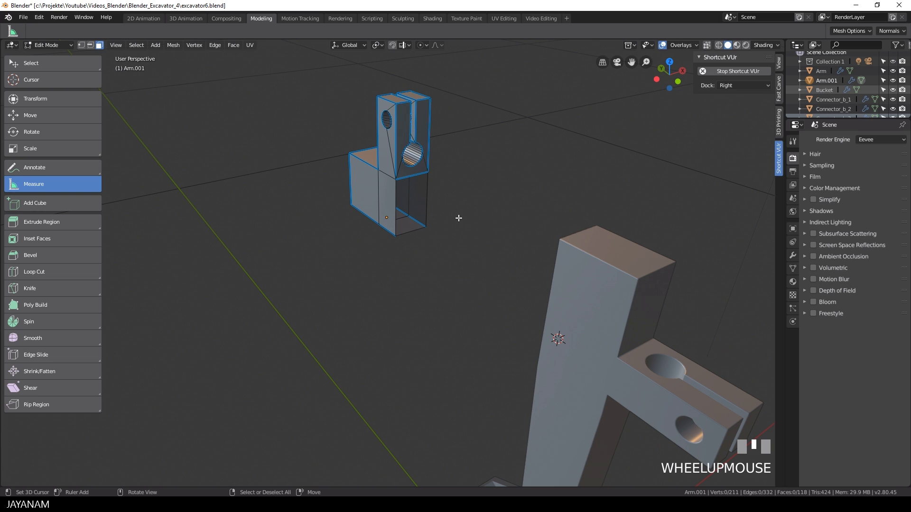
{"action": "right_click", "coordinate": [394, 215]}
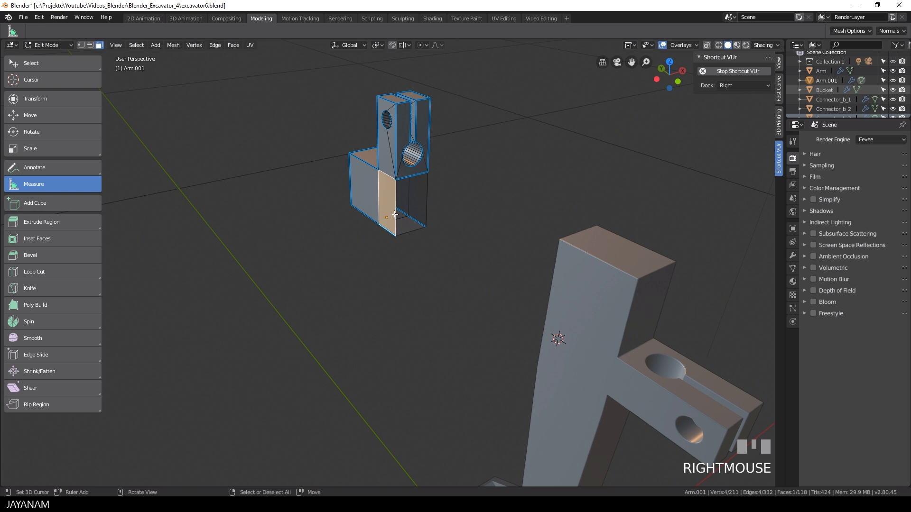
{"action": "left_click", "coordinate": [91, 46]}
{"action": "right_click", "coordinate": [407, 178]}
{"action": "right_click", "coordinate": [396, 206], "text": "shift"}
{"action": "right_click", "coordinate": [411, 231], "text": "shift"}
{"action": "right_click", "coordinate": [426, 211], "text": "shift"}
{"action": "scroll", "coordinate": [503, 232], "scroll_direction": "down", "scroll_amount": 3}
{"action": "middle_click_drag", "start_coordinate": [545, 280], "coordinate": [563, 278]}
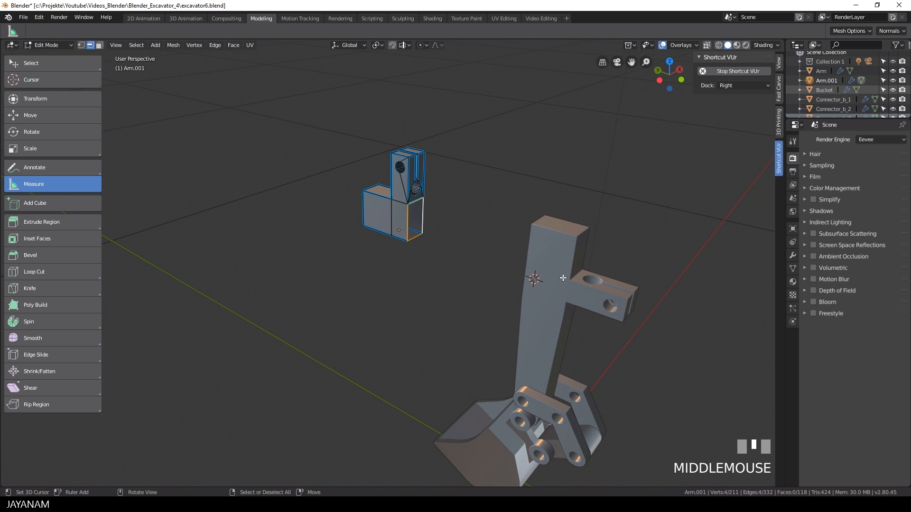
{"action": "key", "text": "e"}
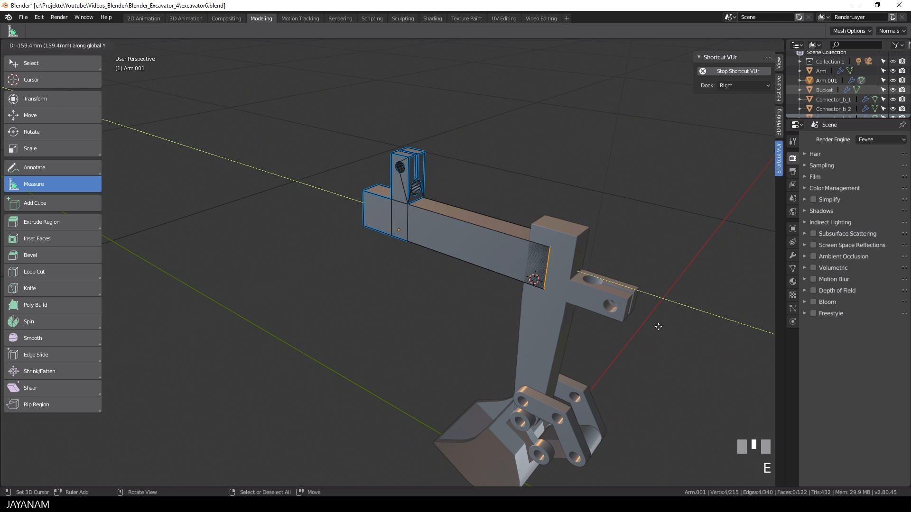
{"action": "left_click", "coordinate": [668, 332]}
Extrude the three faces along one side of the new beam slightly outward to widen it
{"action": "right_click", "coordinate": [550, 286]}
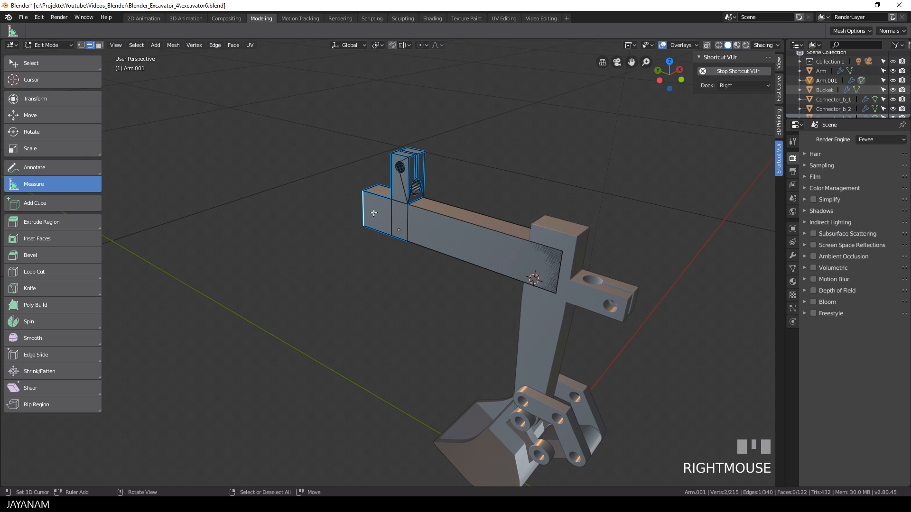
{"action": "scroll", "coordinate": [550, 286], "scroll_direction": "down", "scroll_amount": 1}
{"action": "left_click", "coordinate": [99, 46]}
{"action": "right_click", "coordinate": [382, 224]}
{"action": "right_click", "coordinate": [398, 231], "text": "shift"}
{"action": "right_click", "coordinate": [444, 238], "text": "shift"}
{"action": "middle_click_drag", "start_coordinate": [607, 209], "coordinate": [580, 218]}
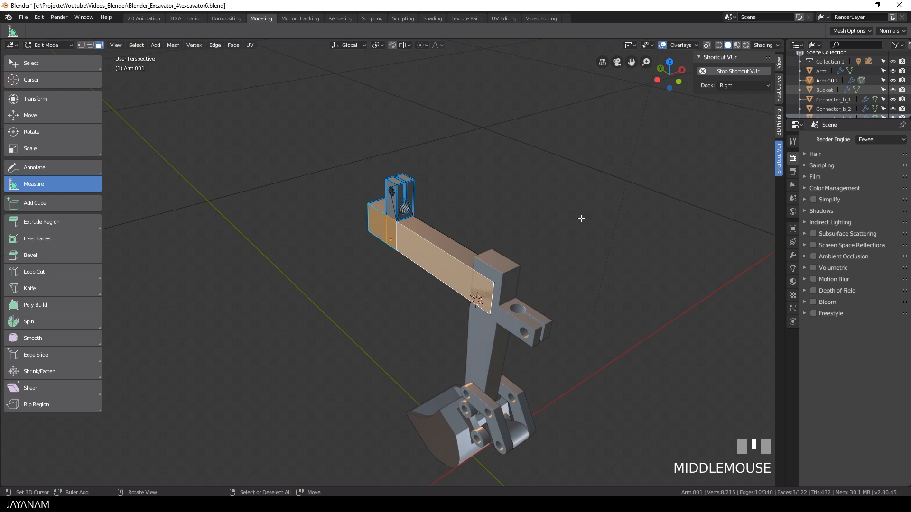
{"action": "key", "text": "e"}
{"action": "left_click", "coordinate": [575, 218]}
Return the beam to Object Mode and show the Fast Carve tools
{"action": "key", "text": "Tab"}
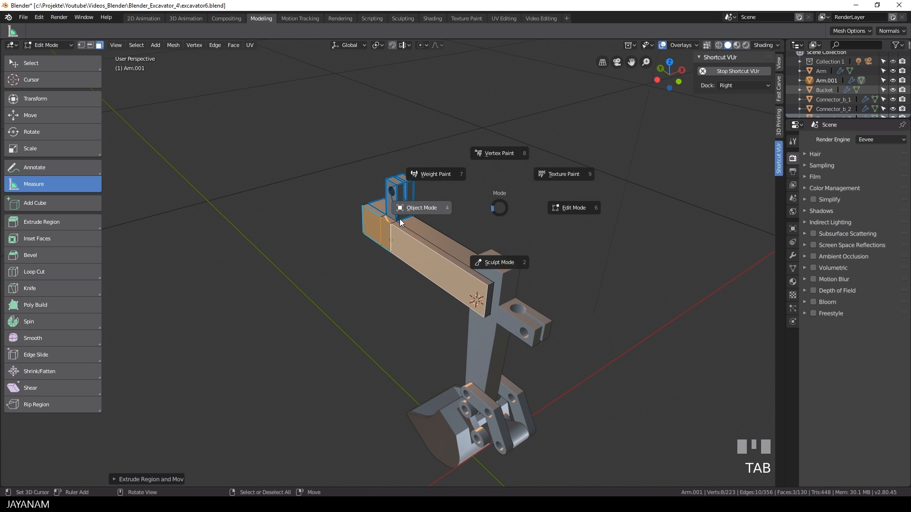
{"action": "middle_click_drag", "start_coordinate": [498, 197], "coordinate": [746, 222]}
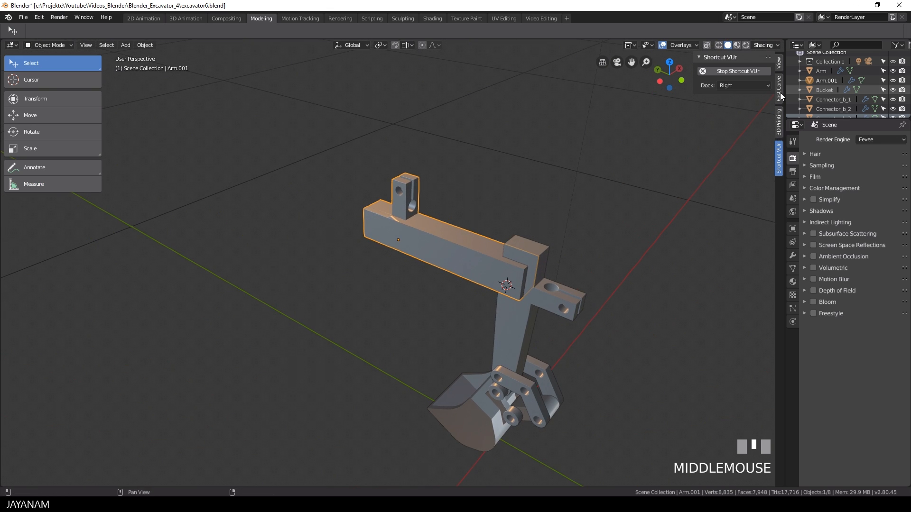
{"action": "left_click", "coordinate": [778, 91]}
{"action": "left_click", "coordinate": [710, 289]}
{"action": "key", "text": "ctrl+z"}
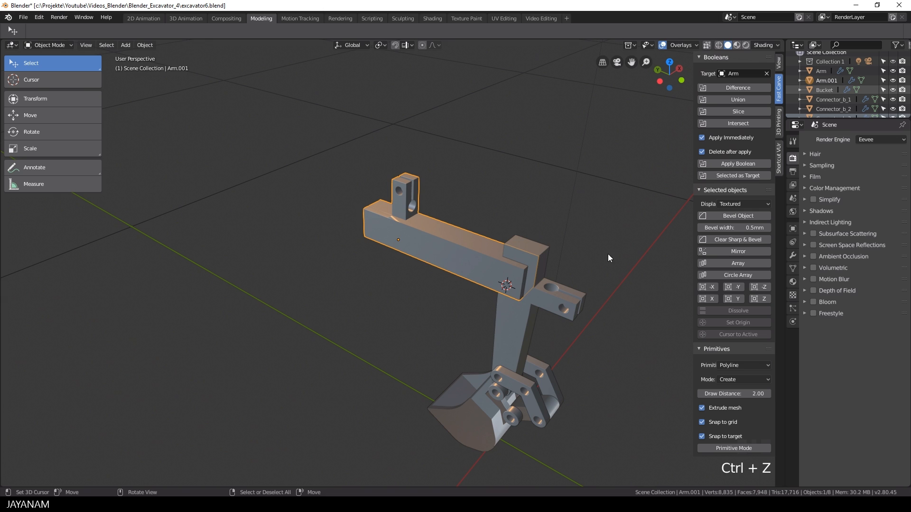
{"action": "left_click", "coordinate": [713, 299]}
{"action": "key", "text": "ctrl+z"}
Reset the beam's origin with Set Origin and mirror its mesh with the Fast Carve -X option
{"action": "middle_click_drag", "start_coordinate": [686, 290], "coordinate": [496, 300]}
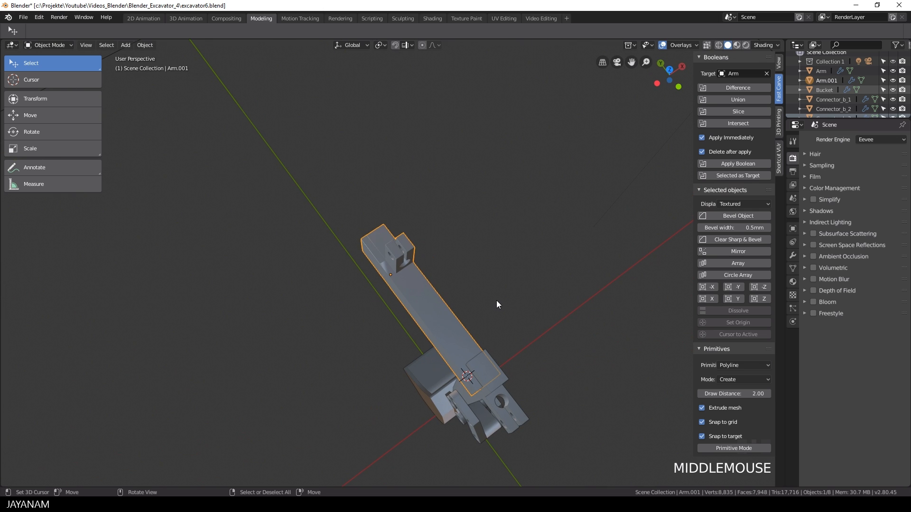
{"action": "key", "text": "F3"}
{"action": "left_click", "coordinate": [582, 315]}
{"action": "left_click", "coordinate": [582, 319]}
{"action": "left_click", "coordinate": [710, 287]}
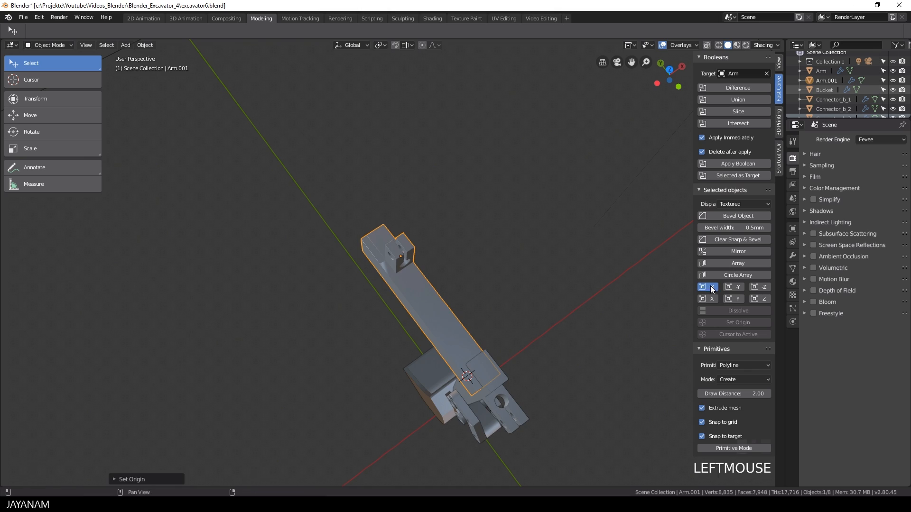
Remove duplicate vertices from the entire beam mesh with Remove Doubles in Edit Mode
{"action": "middle_click_drag", "start_coordinate": [664, 286], "coordinate": [542, 277]}
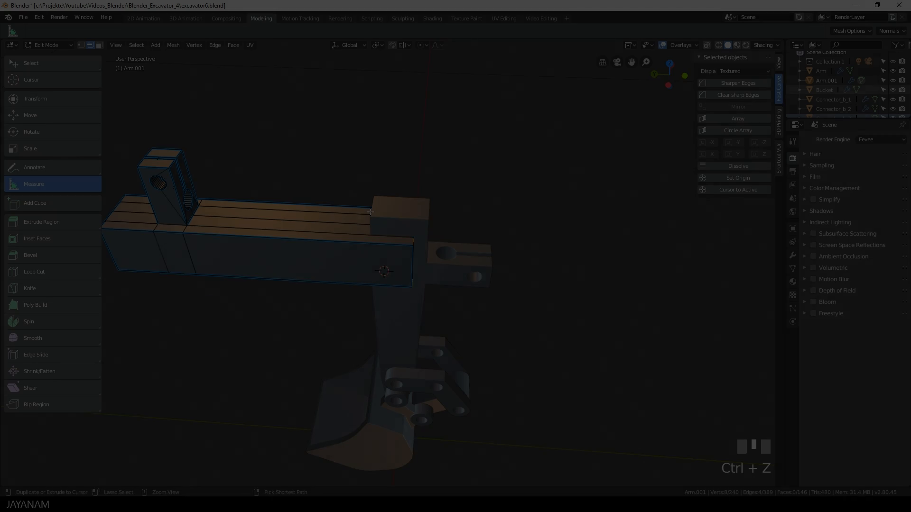
{"action": "key", "text": "a"}
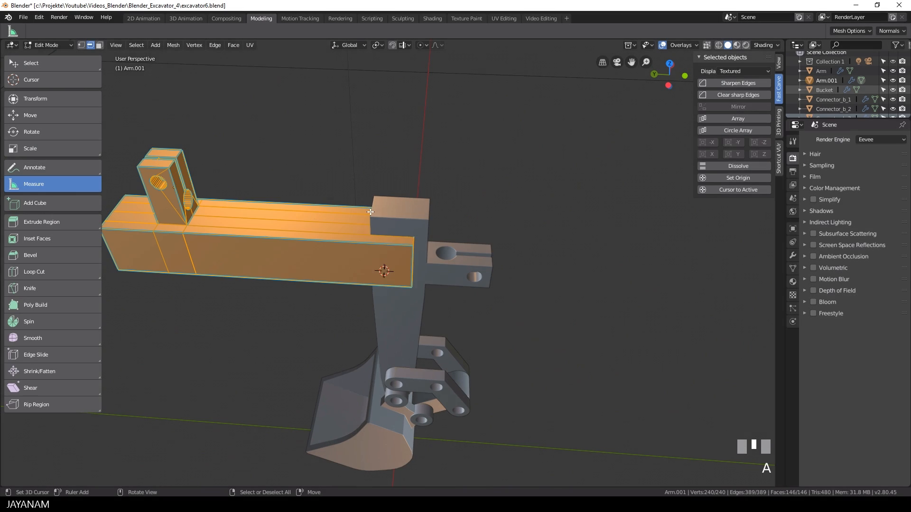
{"action": "key", "text": "F3"}
{"action": "type", "text": "remo"}
{"action": "key", "text": "Down"}
{"action": "key", "text": "Down"}
{"action": "key", "text": "Down"}
{"action": "key", "text": "Return"}
{"action": "key", "text": "Tab"}
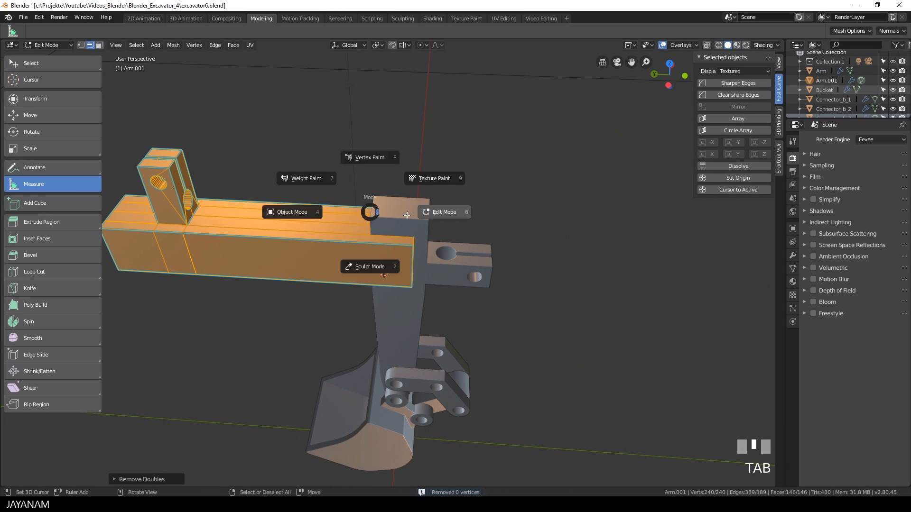
Add a loop cut around the beam near the original arm, with an edge slide of about 0.295
{"action": "key", "text": "ctrl+r"}
{"action": "left_click", "coordinate": [308, 220]}
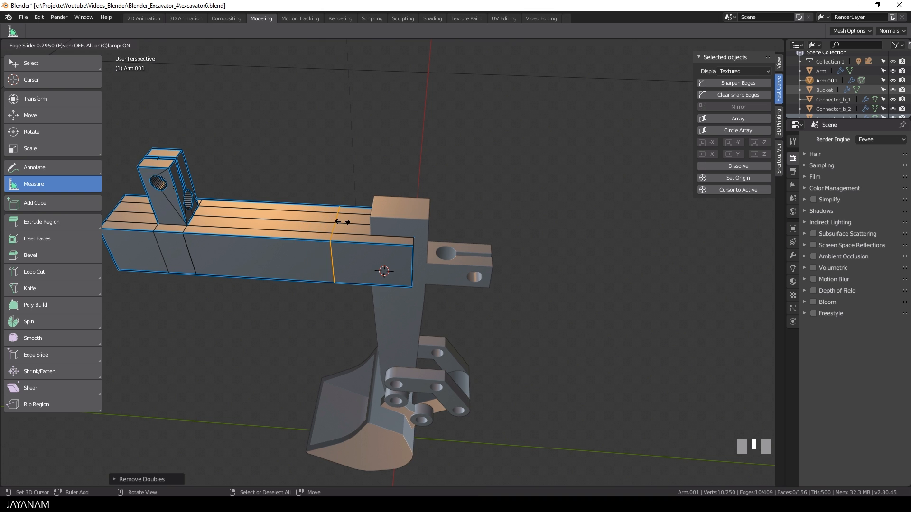
{"action": "left_click", "coordinate": [342, 221]}
Dissolve the lengthwise edges between the new loop cut and the beam's end, on both its top and underside
{"action": "middle_click_drag", "start_coordinate": [498, 230], "coordinate": [416, 238]}
{"action": "scroll", "coordinate": [415, 237], "scroll_direction": "up", "scroll_amount": 1}
{"action": "middle_click_drag", "start_coordinate": [328, 218], "coordinate": [374, 230]}
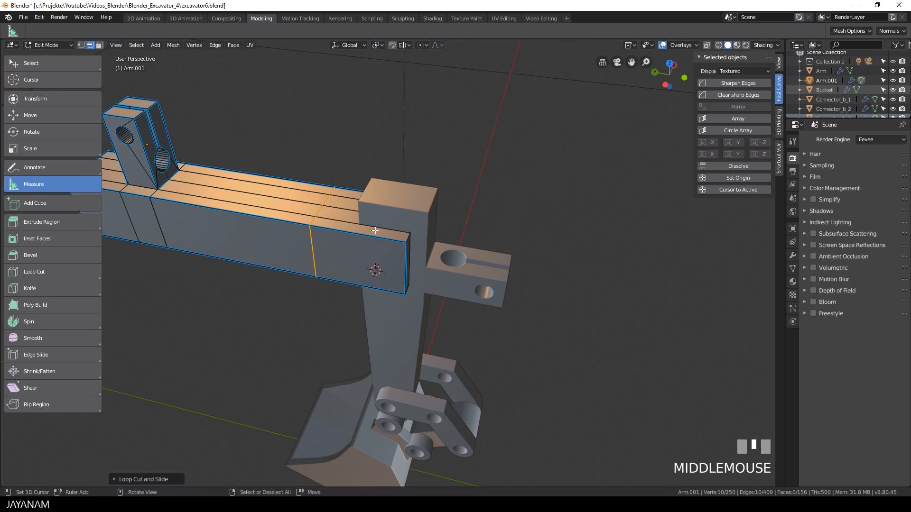
{"action": "right_click", "coordinate": [363, 225]}
{"action": "right_click", "coordinate": [347, 205], "text": "shift"}
{"action": "middle_click_drag", "start_coordinate": [347, 199], "coordinate": [400, 227]}
{"action": "right_click", "coordinate": [407, 228], "text": "shift"}
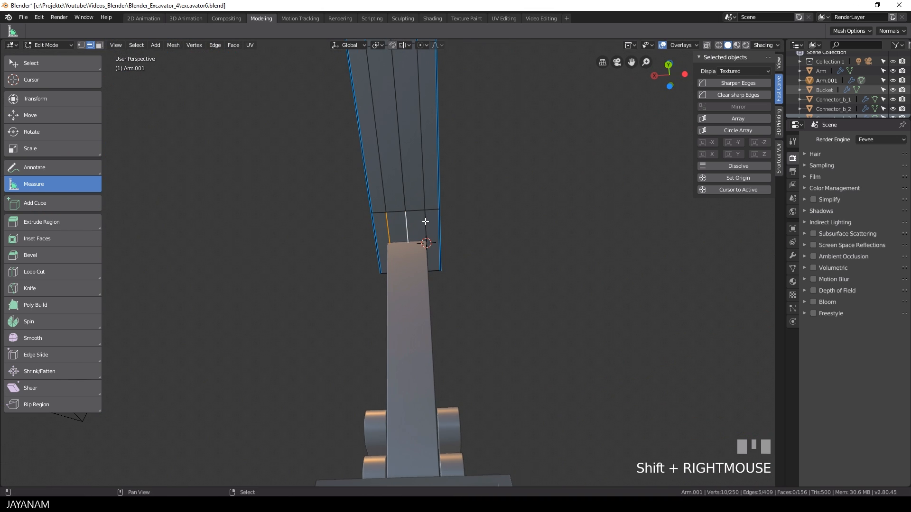
{"action": "left_click", "coordinate": [732, 166]}
{"action": "middle_click_drag", "start_coordinate": [498, 223], "coordinate": [461, 263]}
{"action": "scroll", "coordinate": [476, 241], "scroll_direction": "down", "scroll_amount": 2}
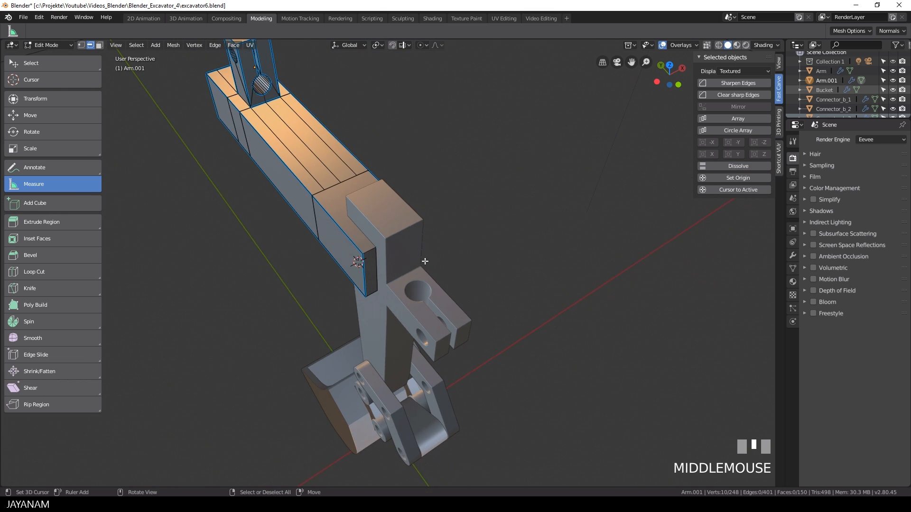
From the top view, set up Primitive Mode with Draw Distance 8.24, grid and target snapping off, and a Rectangle in Difference mode
{"action": "key", "text": "Tab"}
{"action": "key", "text": "KP_5"}
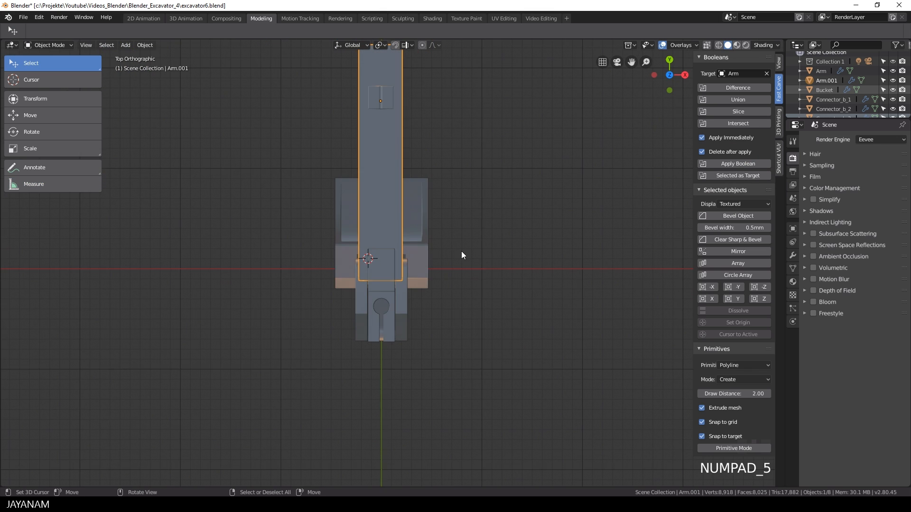
{"action": "scroll", "coordinate": [460, 252], "scroll_direction": "up", "scroll_amount": 2}
{"action": "scroll", "coordinate": [460, 252], "scroll_direction": "down", "scroll_amount": 2}
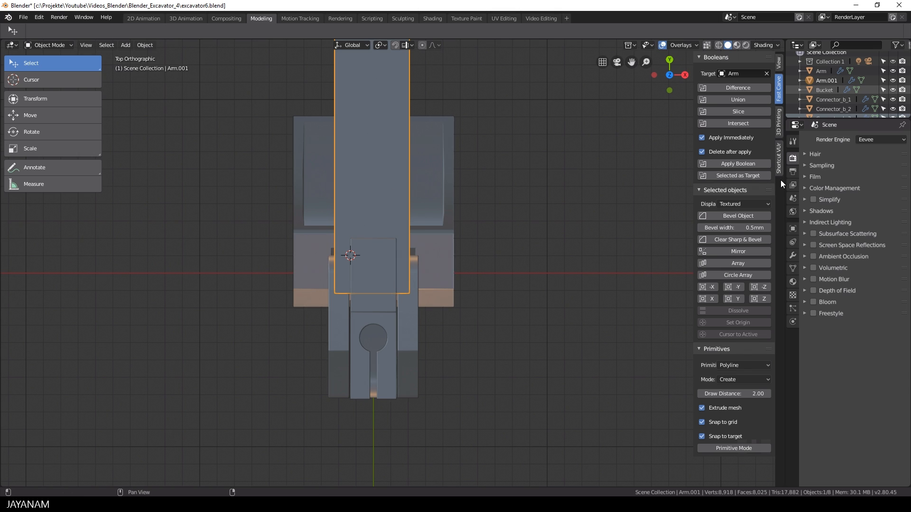
{"action": "left_click_drag", "start_coordinate": [758, 394], "coordinate": [797, 394]}
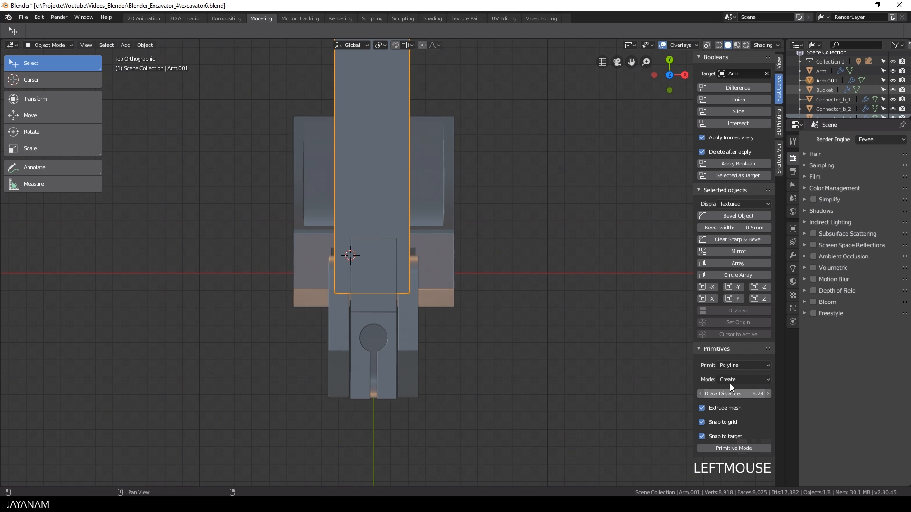
{"action": "left_click", "coordinate": [718, 447]}
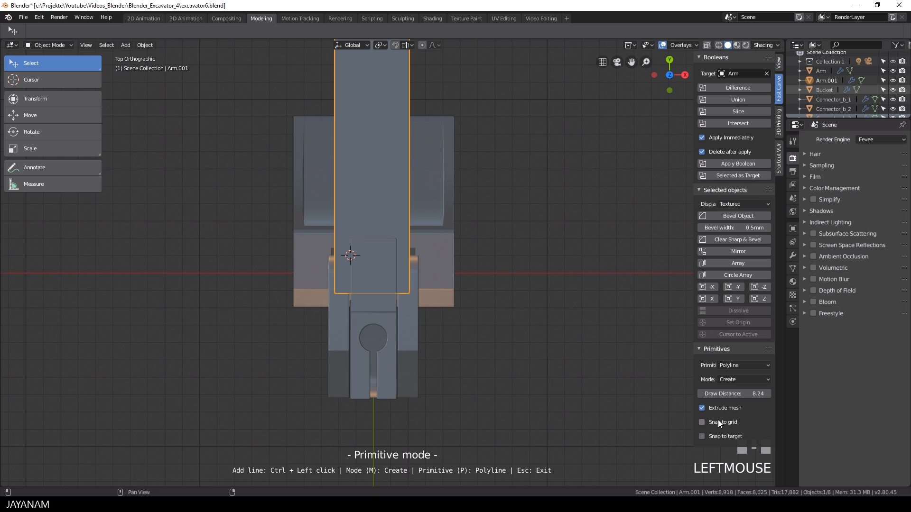
{"action": "key", "text": "p"}
{"action": "key", "text": "p"}
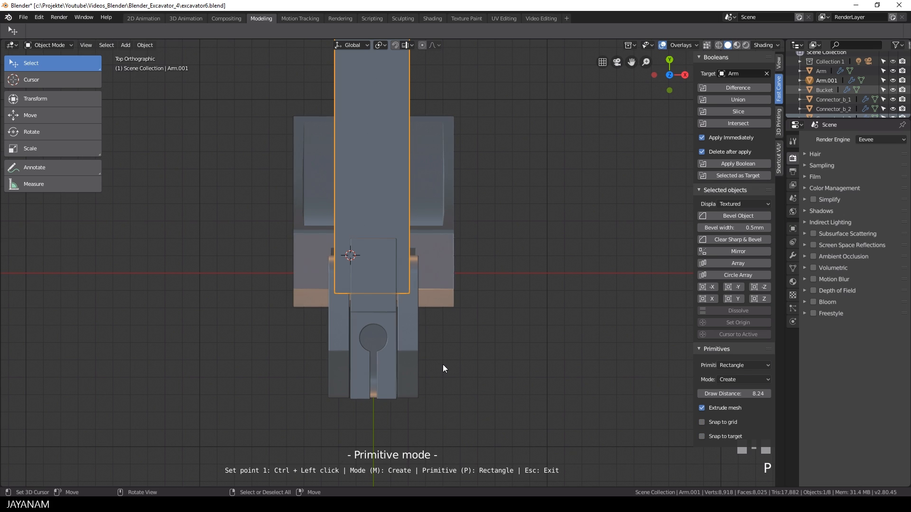
{"action": "key", "text": "m"}
Draw a cutting rectangle around the original arm's top and move it so it extends past the beam's end
{"action": "left_click", "coordinate": [346, 233], "text": "ctrl"}
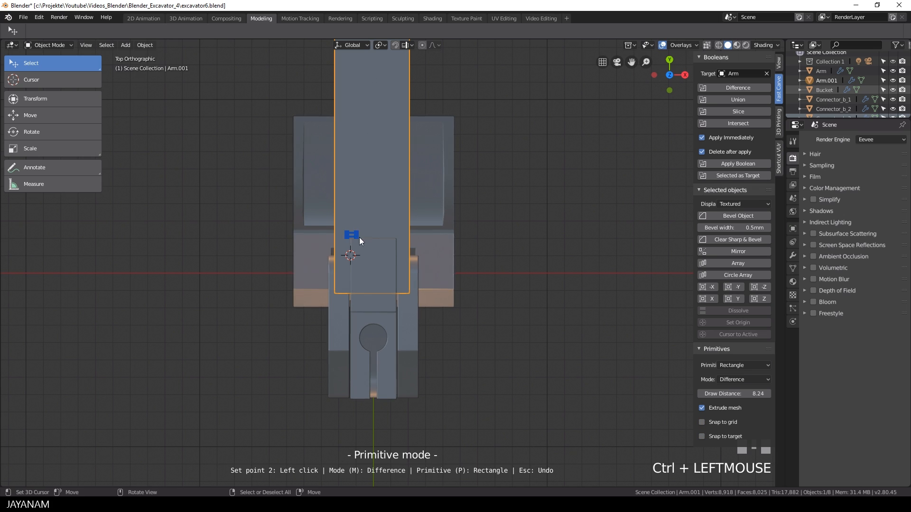
{"action": "left_click", "coordinate": [400, 310]}
{"action": "key", "text": "g"}
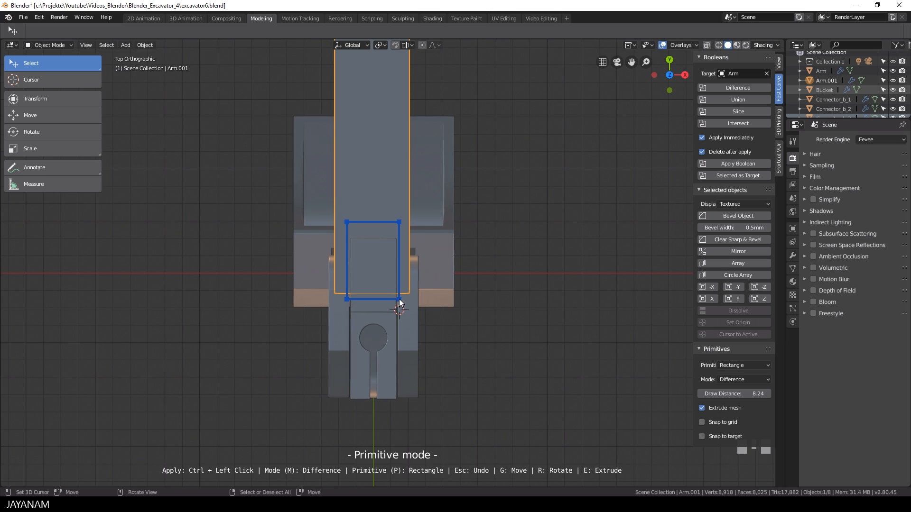
Set Arm.001 as the boolean target, create the solid from the rectangle and subtract it from the beam with Difference
{"action": "left_click", "coordinate": [401, 301], "text": "ctrl"}
{"action": "key", "text": "ctrl+z"}
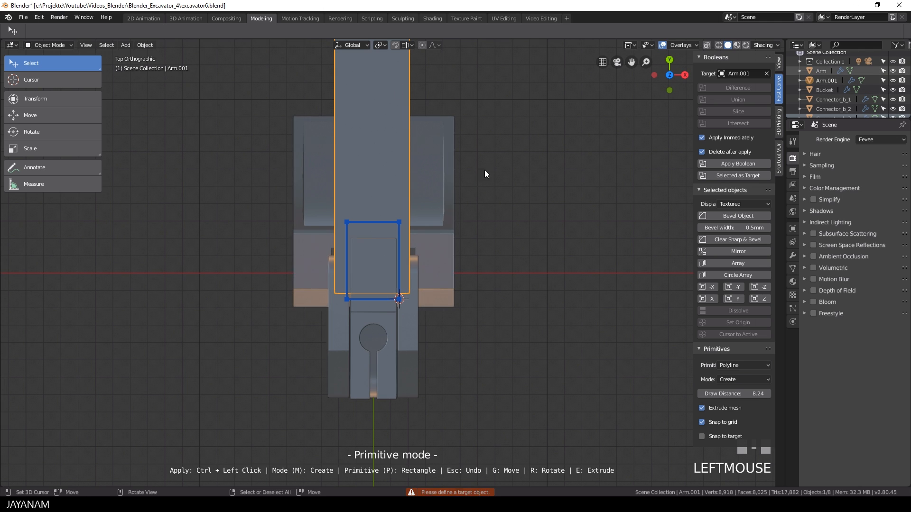
{"action": "left_click", "coordinate": [472, 207], "text": "ctrl"}
{"action": "middle_click_drag", "start_coordinate": [471, 207], "coordinate": [514, 180]}
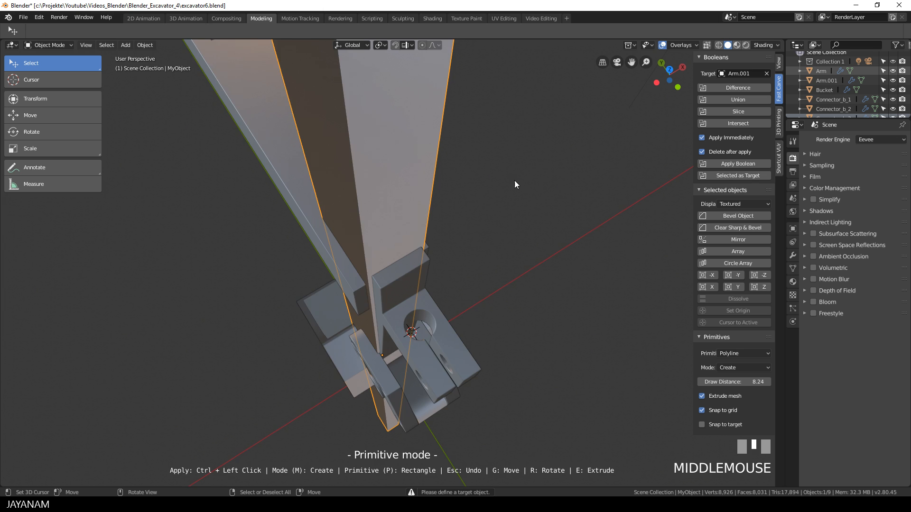
{"action": "scroll", "coordinate": [510, 186], "scroll_direction": "down", "scroll_amount": 2}
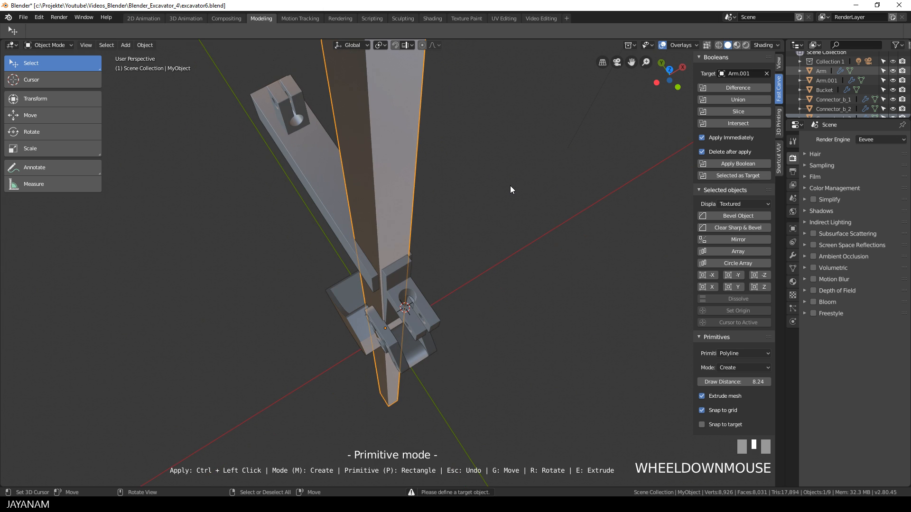
{"action": "left_click", "coordinate": [714, 88]}
Select the notched beam and discard the leftover rectangle outline in the orthographic top view
{"action": "mouse_move", "coordinate": [655, 128]}
{"action": "middle_mouse_down"}
{"action": "mouse_move", "coordinate": [408, 233]}
{"action": "mouse_move", "coordinate": [301, 234]}
{"action": "mouse_move", "coordinate": [465, 276]}
{"action": "mouse_move", "coordinate": [463, 284]}
{"action": "middle_mouse_up"}
{"action": "right_click", "coordinate": [300, 234]}
{"action": "left_click", "coordinate": [300, 234]}
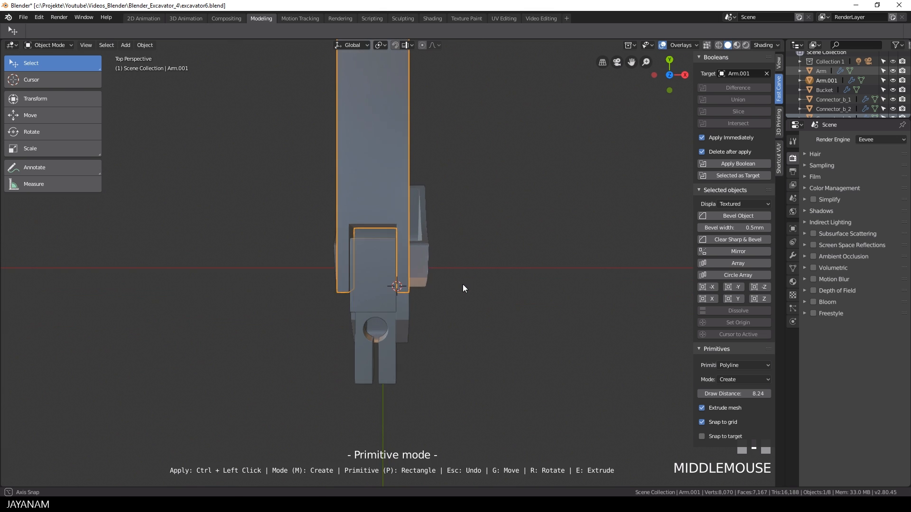
{"action": "key", "text": "KP_5"}
{"action": "key", "text": "Escape"}
{"action": "scroll", "coordinate": [477, 271], "scroll_direction": "up", "scroll_amount": 2}
{"action": "scroll", "coordinate": [378, 179], "scroll_direction": "down", "scroll_amount": 4}
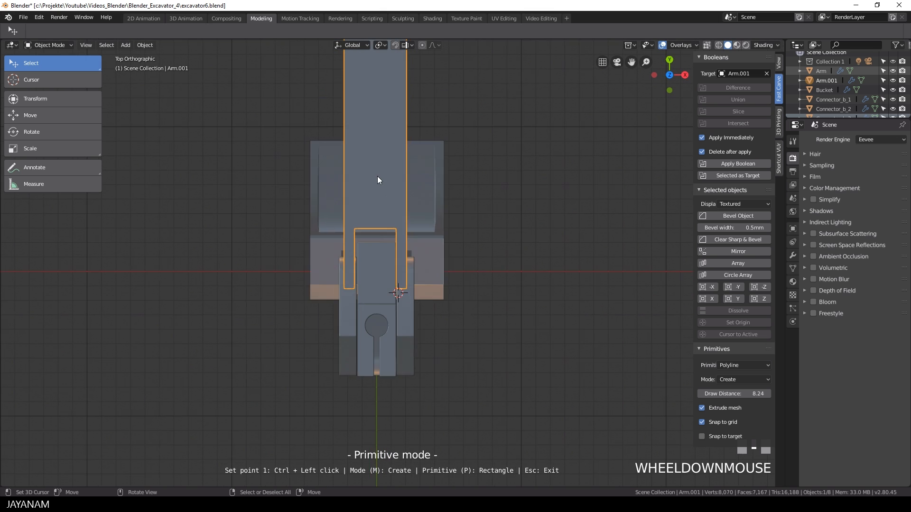
Set the boom's X location to 0 mm so it is centred on the arm
{"action": "middle_click_drag", "start_coordinate": [398, 200], "coordinate": [433, 203], "text": "shift"}
{"action": "scroll", "coordinate": [434, 203], "scroll_direction": "up", "scroll_amount": 2}
{"action": "left_click", "coordinate": [779, 64]}
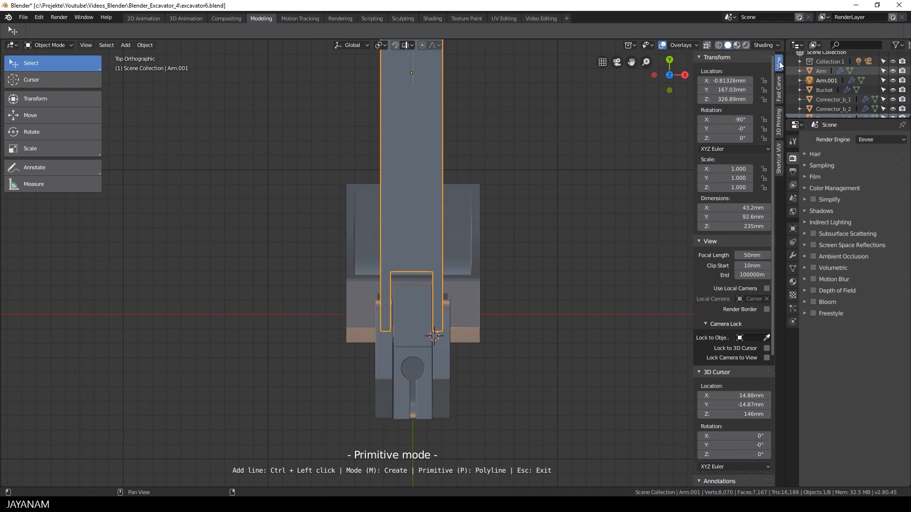
{"action": "type", "text": "0"}
{"action": "key", "text": "Return"}
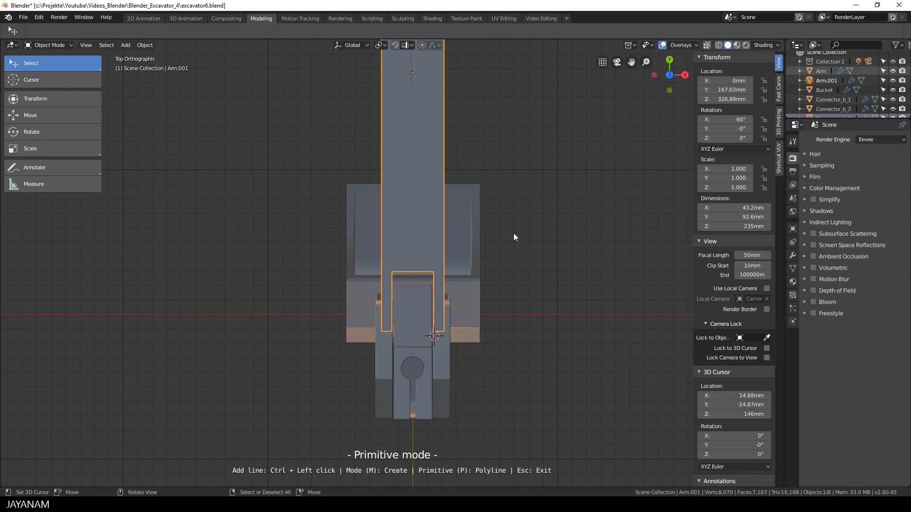
Select the original arm and raise its top face about 15 mm along Z
{"action": "scroll", "coordinate": [513, 233], "scroll_direction": "down", "scroll_amount": 2}
{"action": "middle_click_drag", "start_coordinate": [488, 298], "coordinate": [597, 229]}
{"action": "left_click", "coordinate": [439, 194]}
{"action": "key", "text": "Tab"}
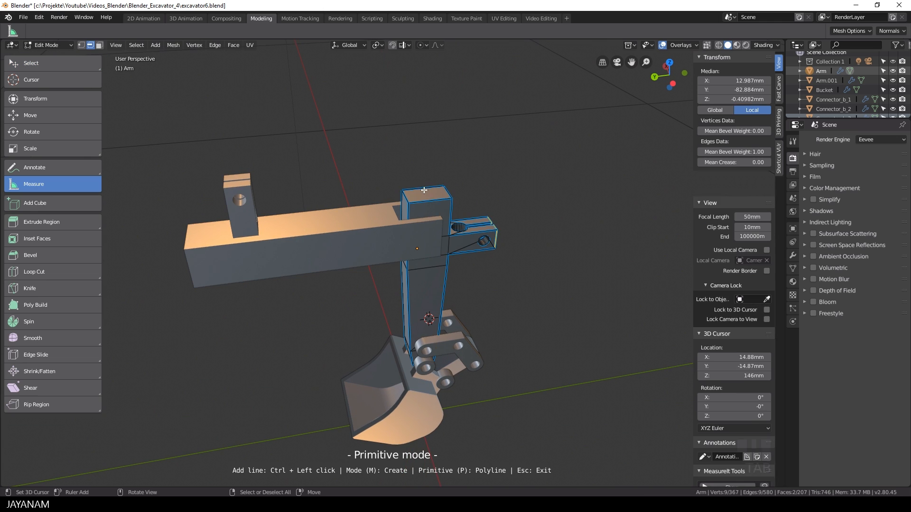
{"action": "left_click", "coordinate": [441, 194]}
{"action": "key", "text": "g"}
{"action": "key", "text": "z"}
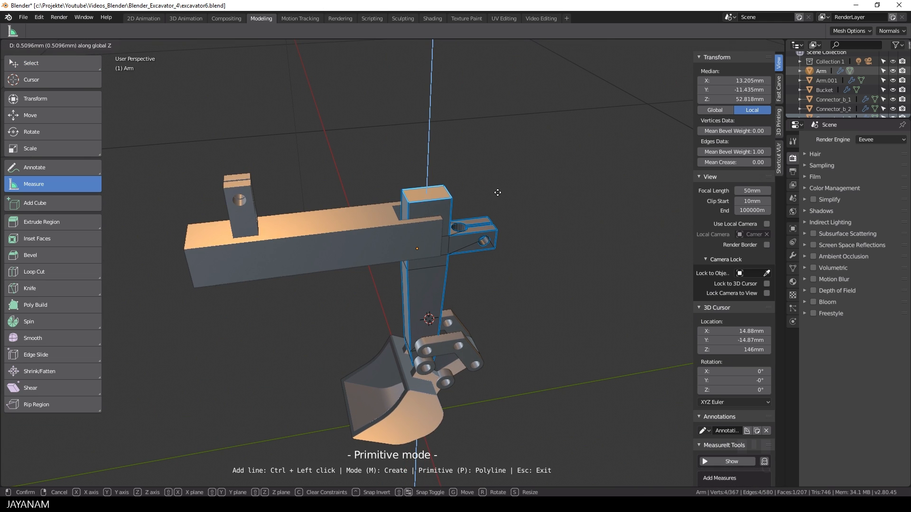
{"action": "left_click", "coordinate": [515, 201]}
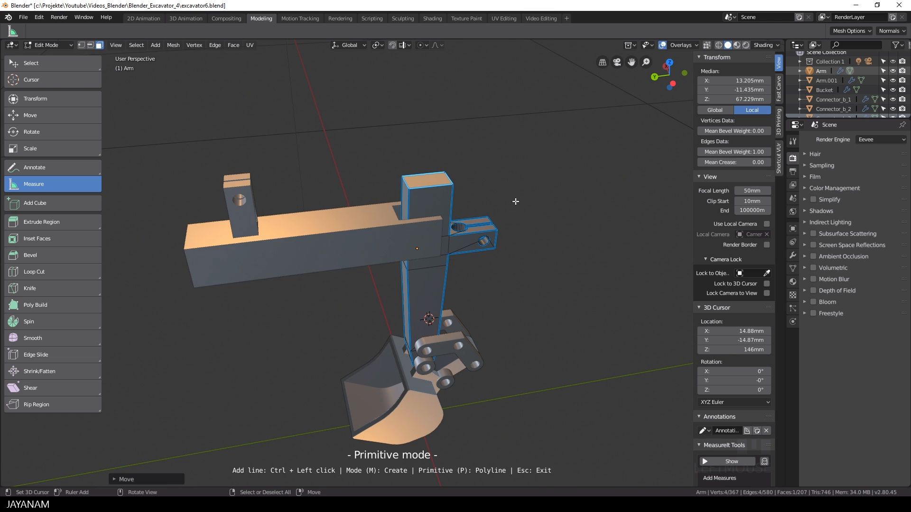
Deselect the arm's faces and move the boom along Y until it is clear of the arm
{"action": "mouse_move", "coordinate": [440, 242]}
{"action": "middle_mouse_down"}
{"action": "mouse_move", "coordinate": [454, 257]}
{"action": "mouse_move", "coordinate": [448, 250]}
{"action": "middle_mouse_up"}
{"action": "right_click", "coordinate": [372, 243]}
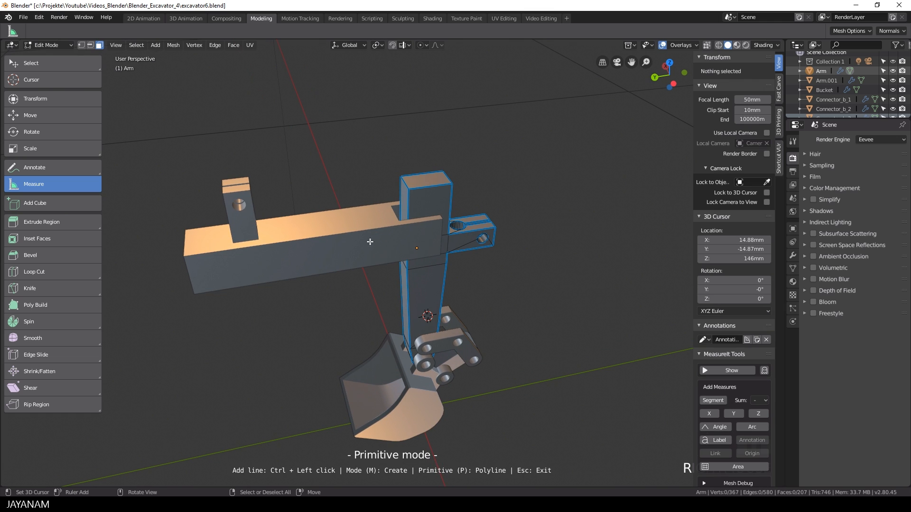
{"action": "key", "text": "Tab"}
{"action": "left_click", "coordinate": [329, 245]}
{"action": "key", "text": "g"}
{"action": "key", "text": "y"}
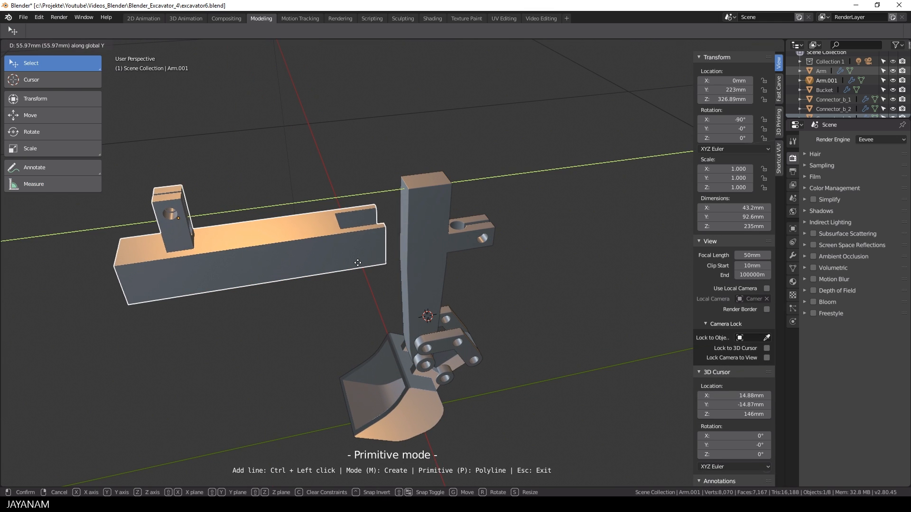
{"action": "left_click", "coordinate": [350, 264]}
Move the arm's middle face on the boom side outward about 21 mm along Y
{"action": "right_click", "coordinate": [443, 246]}
{"action": "middle_click_drag", "start_coordinate": [443, 246], "coordinate": [434, 238]}
{"action": "key", "text": "Tab"}
{"action": "right_click", "coordinate": [403, 239]}
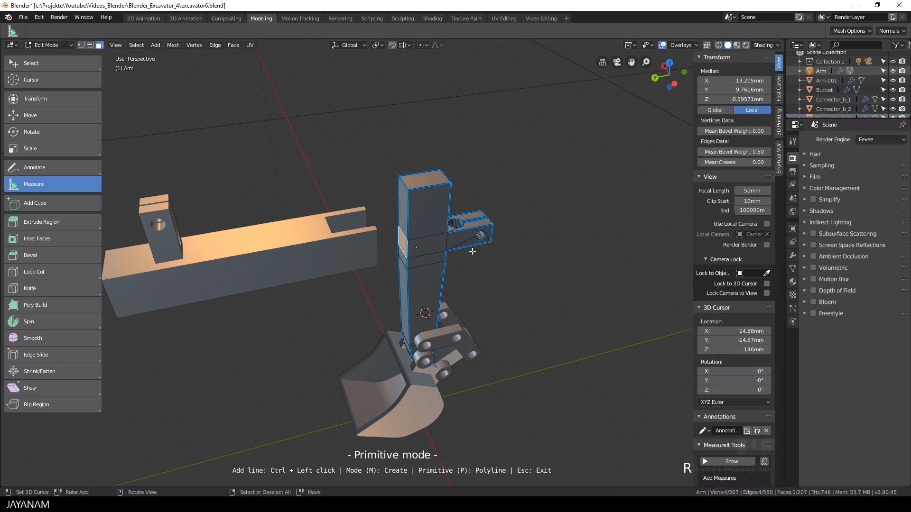
{"action": "key", "text": "g"}
{"action": "key", "text": "y"}
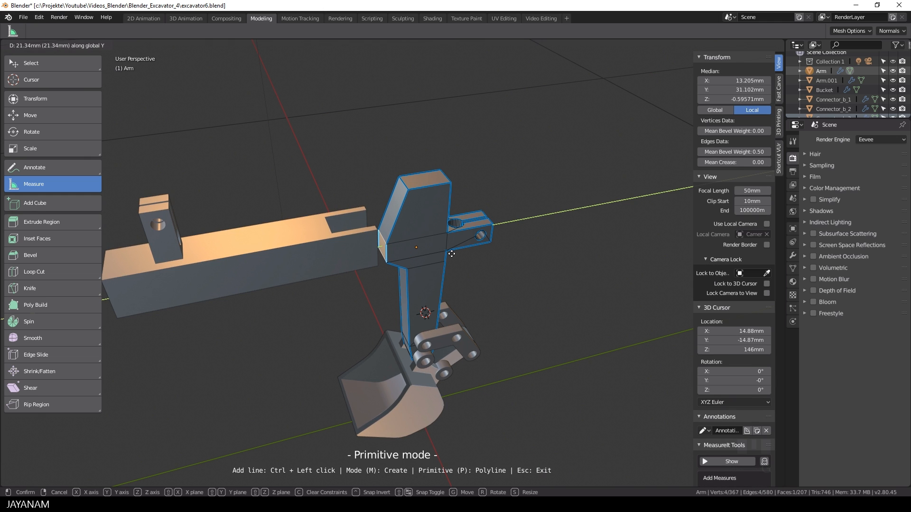
{"action": "left_click", "coordinate": [451, 254]}
From the left orthographic view, add a loop cut across the arm's upper section, just above the widened middle
{"action": "key", "text": "ctrl+KP_3"}
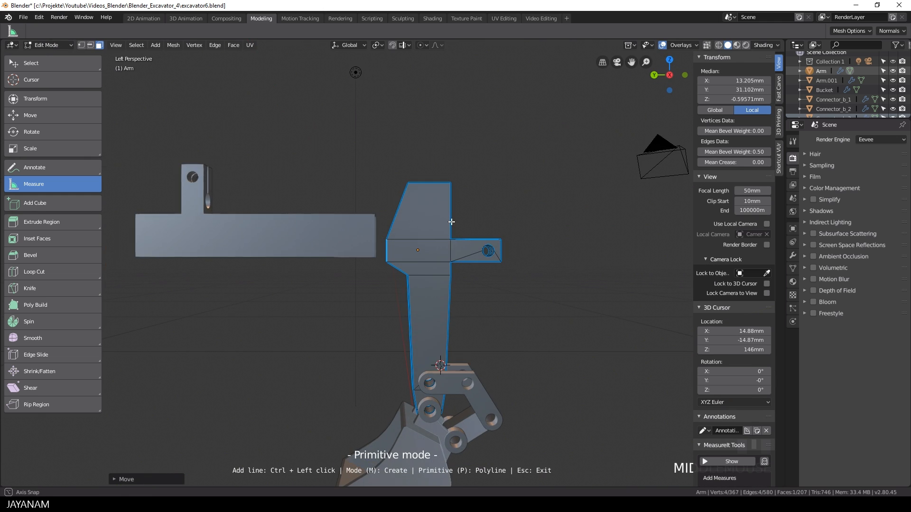
{"action": "key", "text": "Tab"}
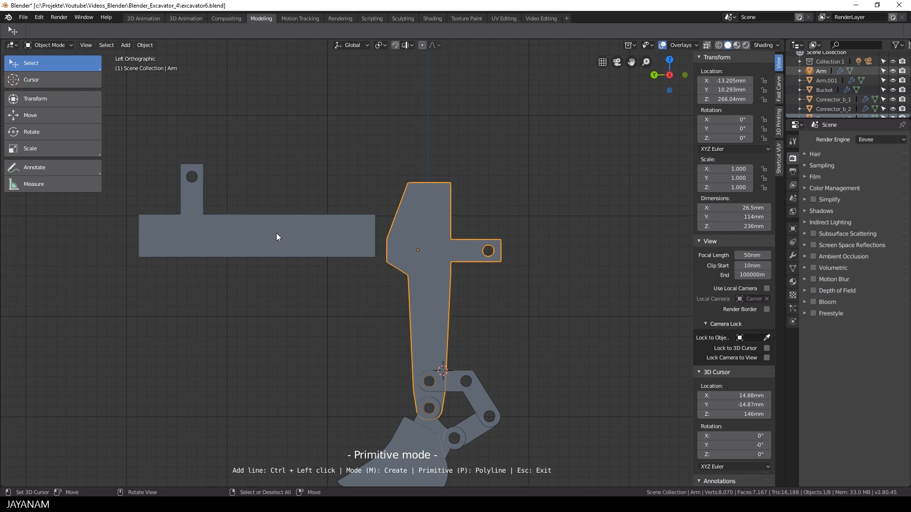
{"action": "key", "text": "ctrl+Tab"}
{"action": "left_click", "coordinate": [514, 229]}
{"action": "key", "text": "ctrl+r"}
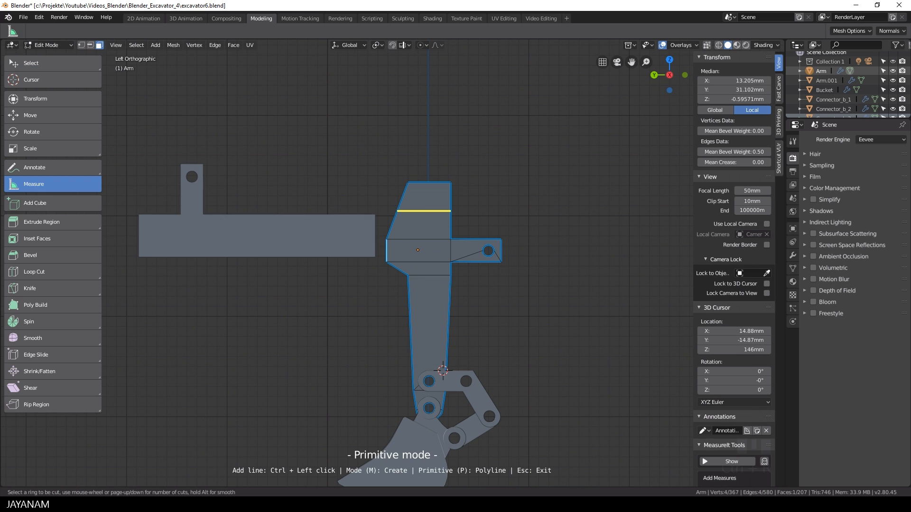
{"action": "left_click", "coordinate": [419, 223]}
{"action": "left_click", "coordinate": [420, 233]}
Move the loop cut's edge on the boom side inward along Y to narrow the arm above the bulge
{"action": "middle_click_drag", "start_coordinate": [419, 233], "coordinate": [477, 236]}
{"action": "right_click", "coordinate": [389, 225]}
{"action": "key", "text": "g"}
{"action": "key", "text": "y"}
{"action": "left_click", "coordinate": [492, 241]}
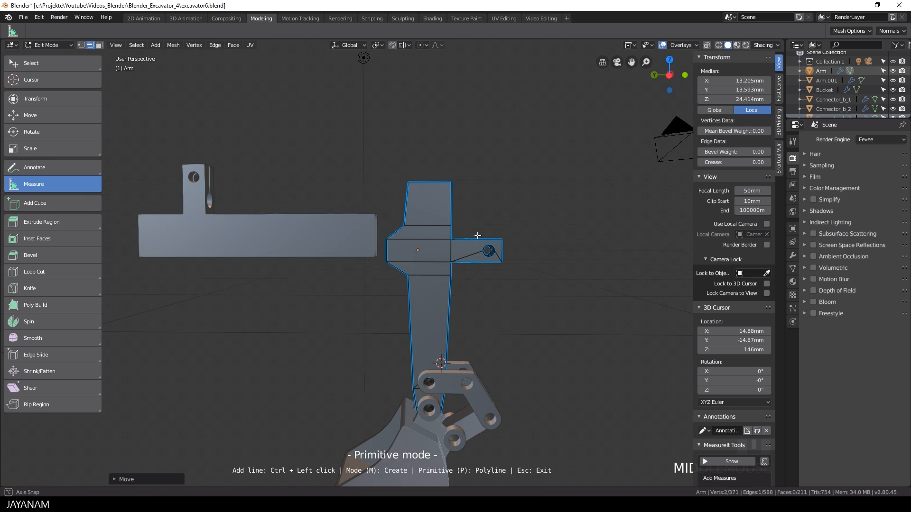
Move the boom onto the arm's widened section, to Y 178.3 mm and Z 312.26 mm
{"action": "key", "text": "ctrl+Tab"}
{"action": "left_click", "coordinate": [309, 222]}
{"action": "right_click", "coordinate": [311, 223]}
{"action": "key", "text": "KP_5"}
{"action": "middle_click_drag", "start_coordinate": [406, 245], "coordinate": [445, 285], "text": "alt"}
{"action": "key", "text": "g"}
{"action": "left_click", "coordinate": [454, 264]}
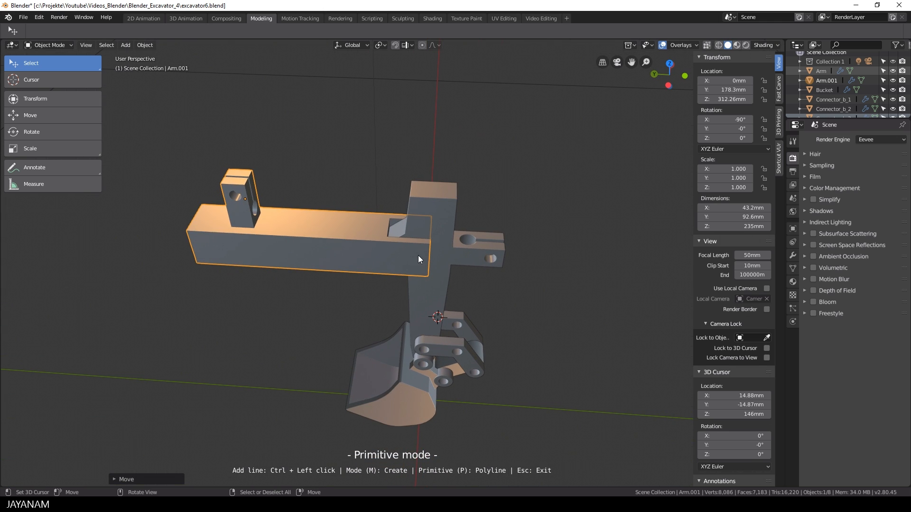
Shift the boom about 5.6 mm along Y, away from the arm's centre
{"action": "right_click", "coordinate": [403, 261]}
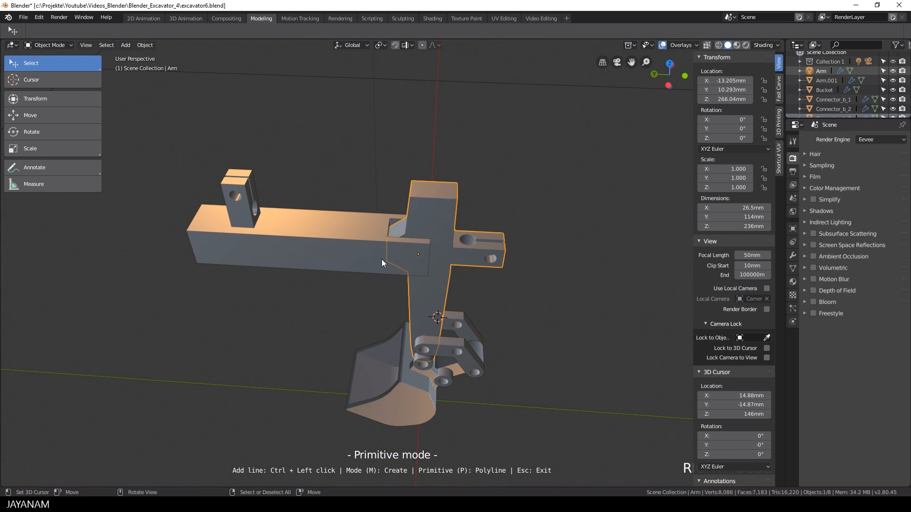
{"action": "right_click", "coordinate": [423, 263]}
{"action": "key", "text": "g"}
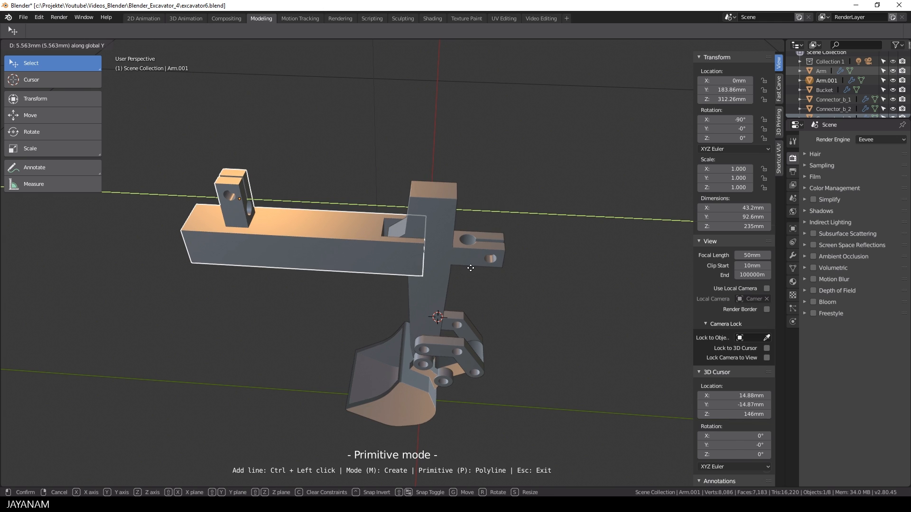
{"action": "left_click", "coordinate": [476, 268]}
In the left orthographic view with X-ray on, try rotating the arm about 40° to examine its clearance in the boom's notch
{"action": "middle_click_drag", "start_coordinate": [477, 267], "coordinate": [476, 224], "text": "alt"}
{"action": "key", "text": "KP_5"}
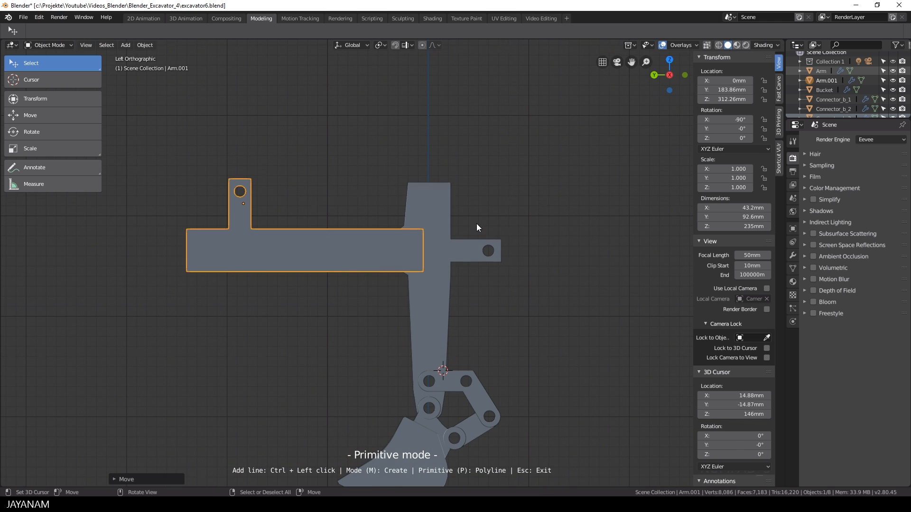
{"action": "left_click", "coordinate": [707, 45]}
{"action": "right_click", "coordinate": [438, 259]}
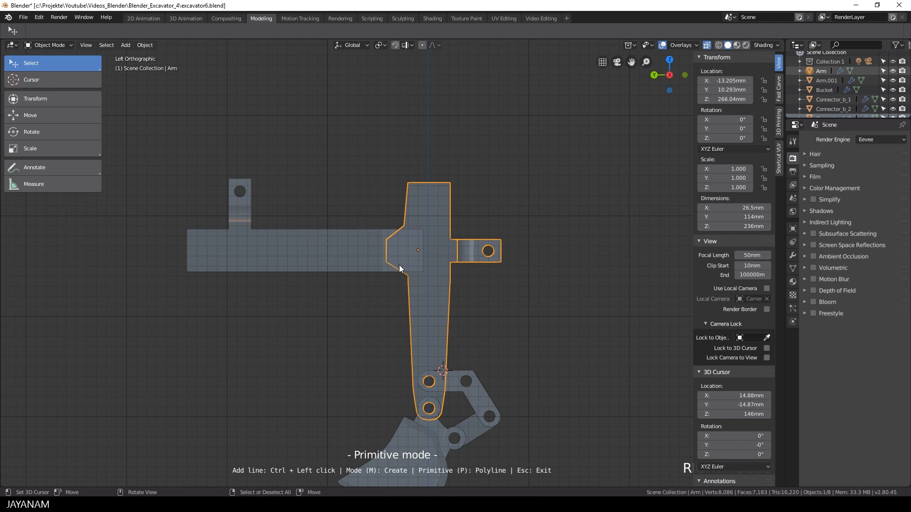
{"action": "key", "text": "r"}
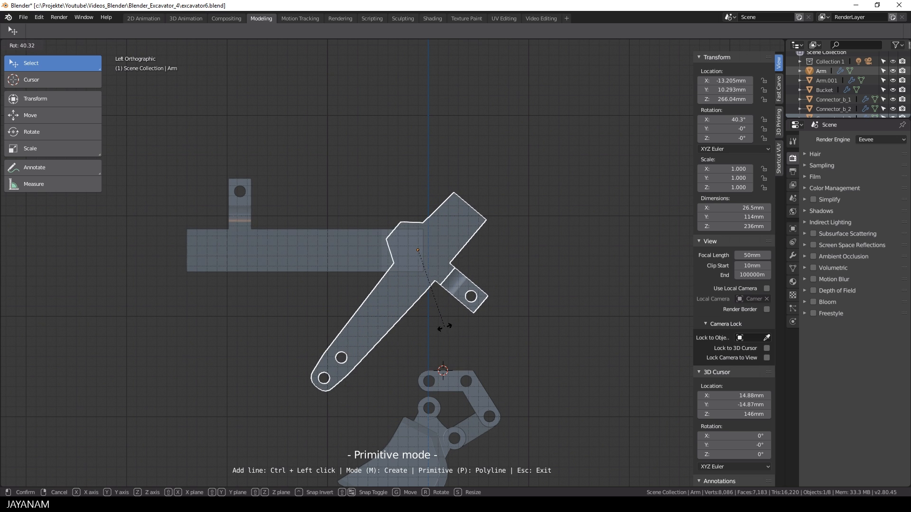
{"action": "key", "text": "Escape"}
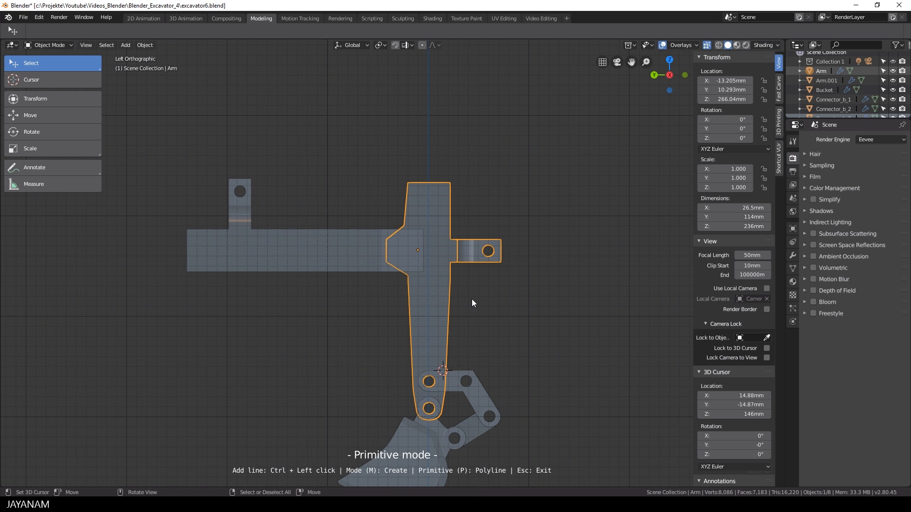
{"action": "scroll", "coordinate": [471, 299], "scroll_direction": "down", "scroll_amount": 2}
{"action": "middle_click_drag", "start_coordinate": [471, 299], "coordinate": [453, 248]}
{"action": "scroll", "coordinate": [453, 248], "scroll_direction": "up", "scroll_amount": 2}
{"action": "key", "text": "Tab"}
{"action": "scroll", "coordinate": [429, 269], "scroll_direction": "up", "scroll_amount": 1}
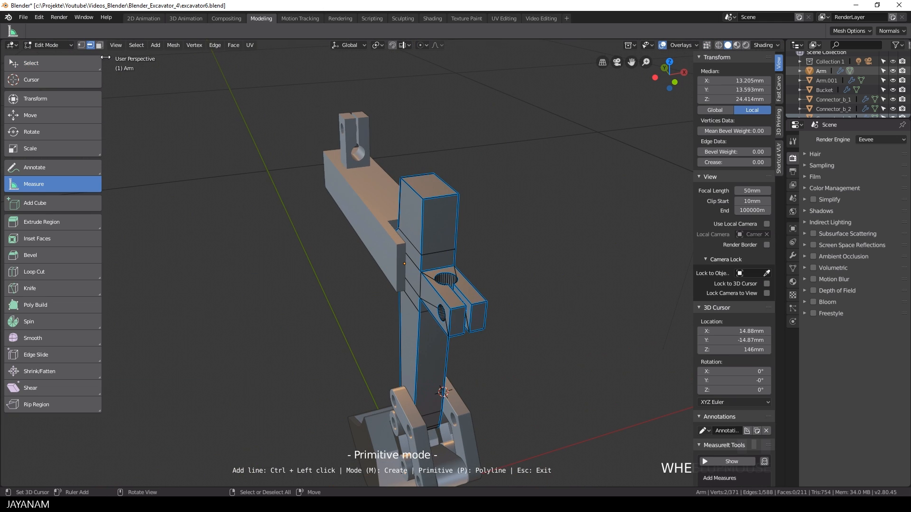
{"action": "key", "text": "Tab"}
Select the end faces of both boom prongs and extend them about 10.5 mm along Y
{"action": "left_click", "coordinate": [368, 192]}
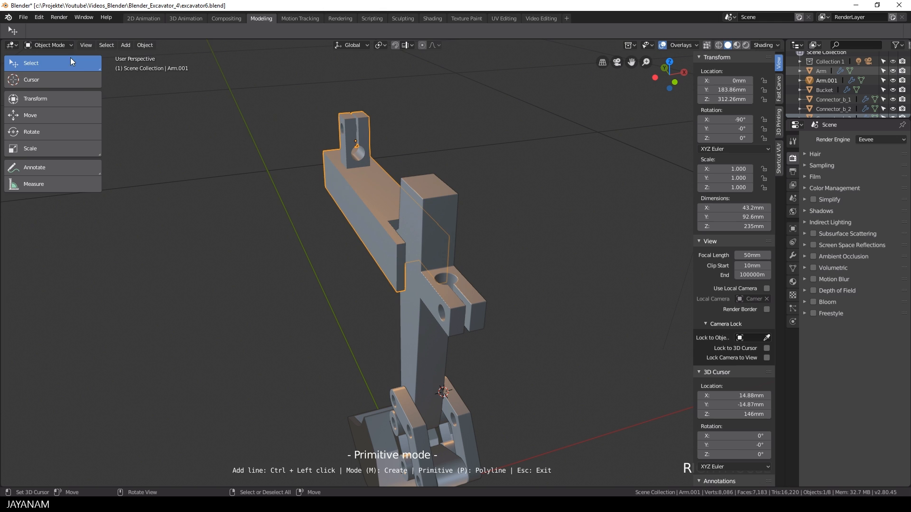
{"action": "key", "text": "Tab"}
{"action": "left_click", "coordinate": [100, 45]}
{"action": "right_click", "coordinate": [402, 259]}
{"action": "middle_click_drag", "start_coordinate": [467, 262], "coordinate": [399, 267]}
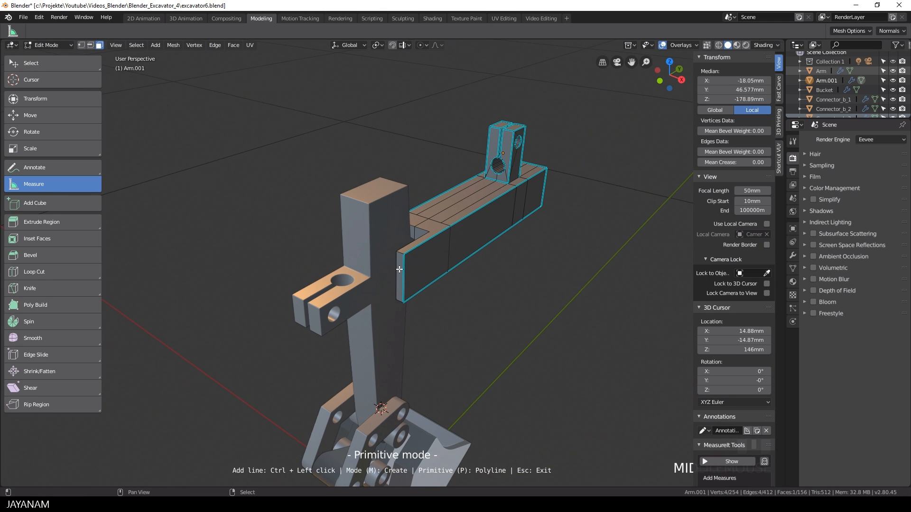
{"action": "right_click", "coordinate": [398, 268], "text": "shift"}
{"action": "key", "text": "g"}
{"action": "key", "text": "x"}
{"action": "key", "text": "y"}
{"action": "left_click", "coordinate": [432, 278]}
Bevel the upper and lower end edges of both boom prongs to chamfer their corners
{"action": "left_click", "coordinate": [90, 45]}
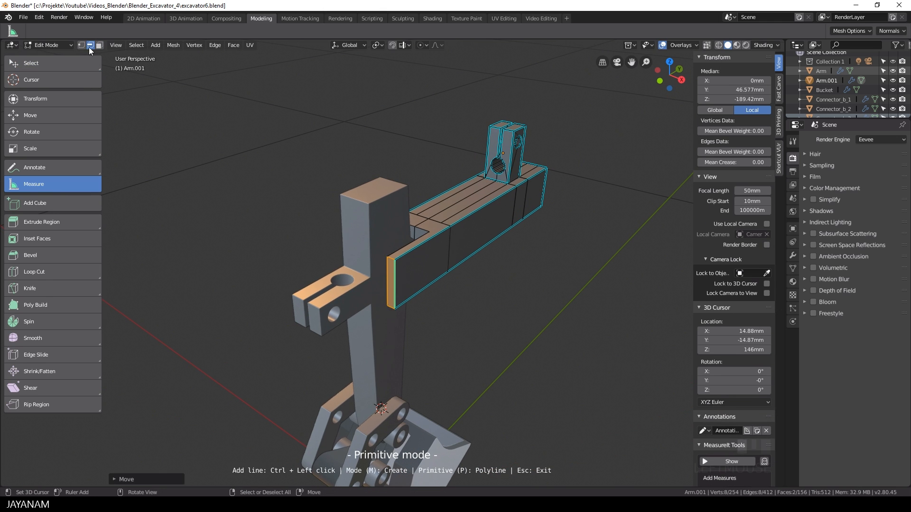
{"action": "right_click", "coordinate": [395, 300]}
{"action": "middle_click_drag", "start_coordinate": [332, 295], "coordinate": [425, 254]}
{"action": "right_click", "coordinate": [417, 303], "text": "shift"}
{"action": "right_click", "coordinate": [417, 258], "text": "shift"}
{"action": "key", "text": "ctrl+b"}
{"action": "left_click", "coordinate": [533, 302]}
{"action": "key", "text": "Tab"}
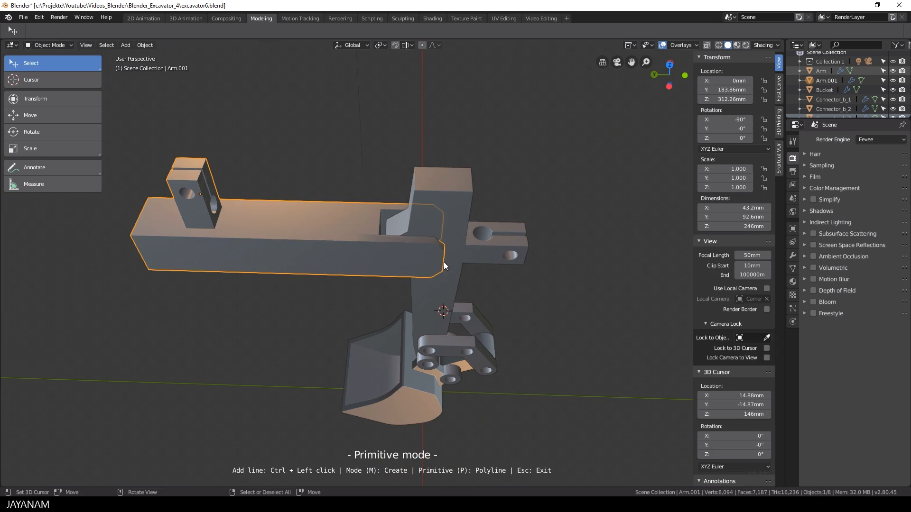
Apply Bevel Object to the whole boom with a bevel width of 0.5 mm
{"action": "key", "text": "Tab"}
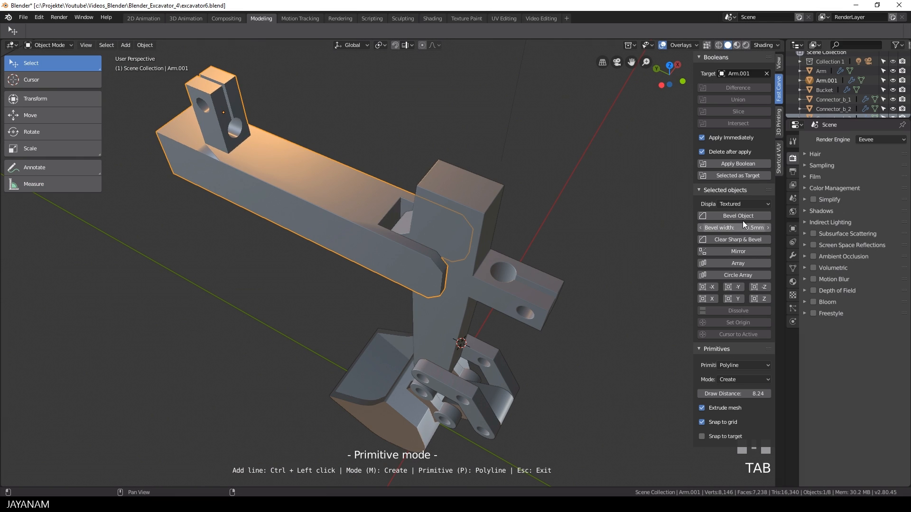
{"action": "left_click", "coordinate": [744, 216]}
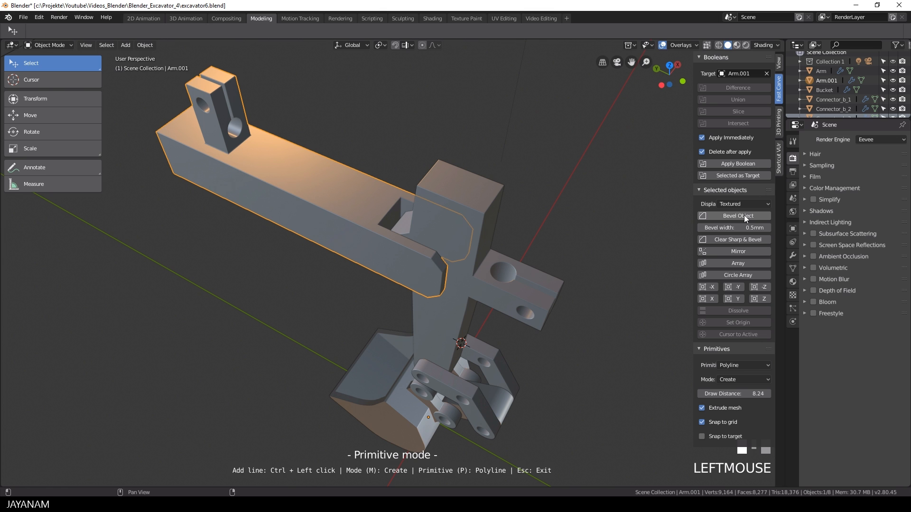
{"action": "middle_click_drag", "start_coordinate": [277, 238], "coordinate": [278, 228]}
{"action": "scroll", "coordinate": [238, 229], "scroll_direction": "down", "scroll_amount": 2}
{"action": "key", "text": "Tab"}
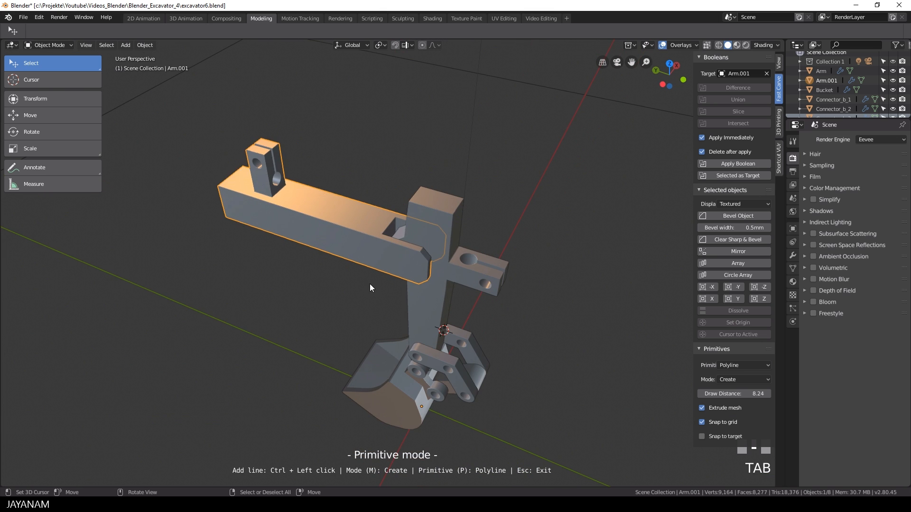
Measure the horizontal distance between the boom's upright bracket and the arm in the left orthographic view
{"action": "middle_click_drag", "start_coordinate": [370, 283], "coordinate": [361, 248]}
{"action": "scroll", "coordinate": [360, 249], "scroll_direction": "down", "scroll_amount": 2}
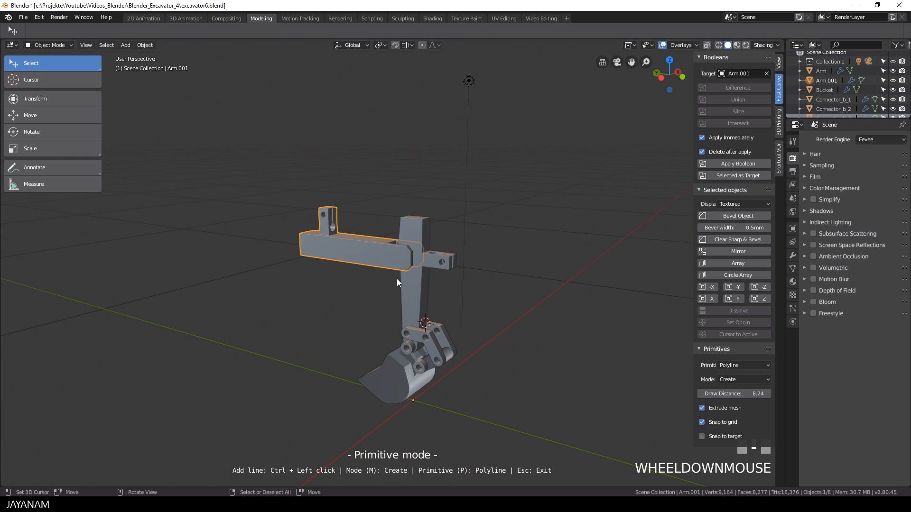
{"action": "middle_click_drag", "start_coordinate": [396, 278], "coordinate": [457, 283], "text": "shift"}
{"action": "scroll", "coordinate": [456, 283], "scroll_direction": "up", "scroll_amount": 2}
{"action": "key", "text": "Tab"}
{"action": "middle_click_drag", "start_coordinate": [257, 271], "coordinate": [419, 272]}
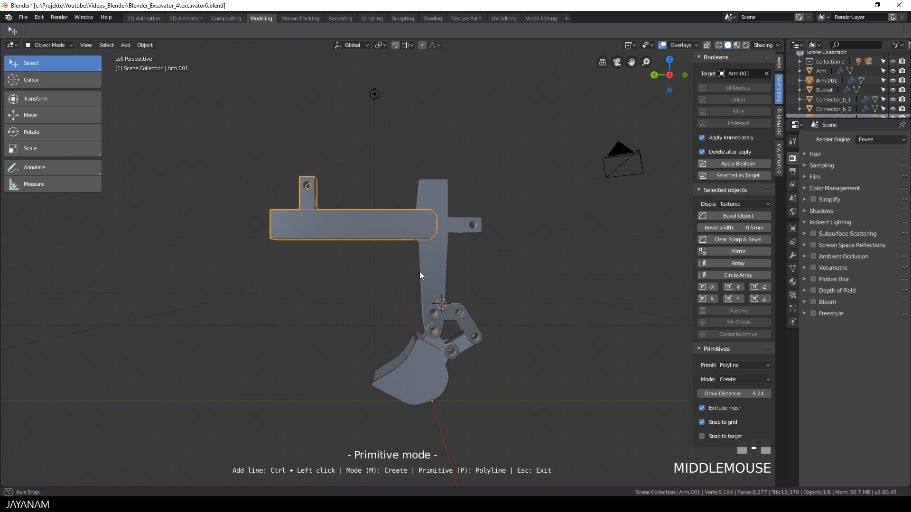
{"action": "scroll", "coordinate": [417, 272], "scroll_direction": "up", "scroll_amount": 1, "text": "alt+shift"}
{"action": "key", "text": "KP_5"}
{"action": "left_click", "coordinate": [50, 185]}
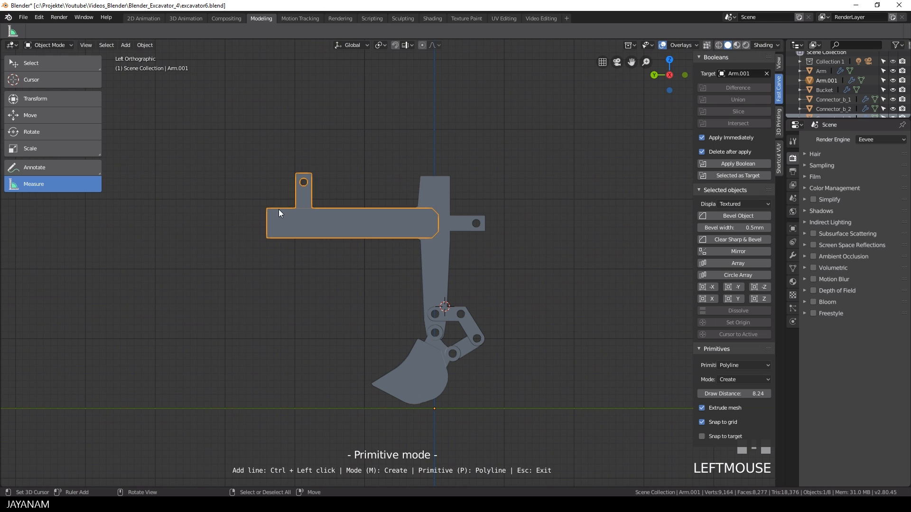
{"action": "left_click_drag", "start_coordinate": [312, 195], "coordinate": [429, 195]}
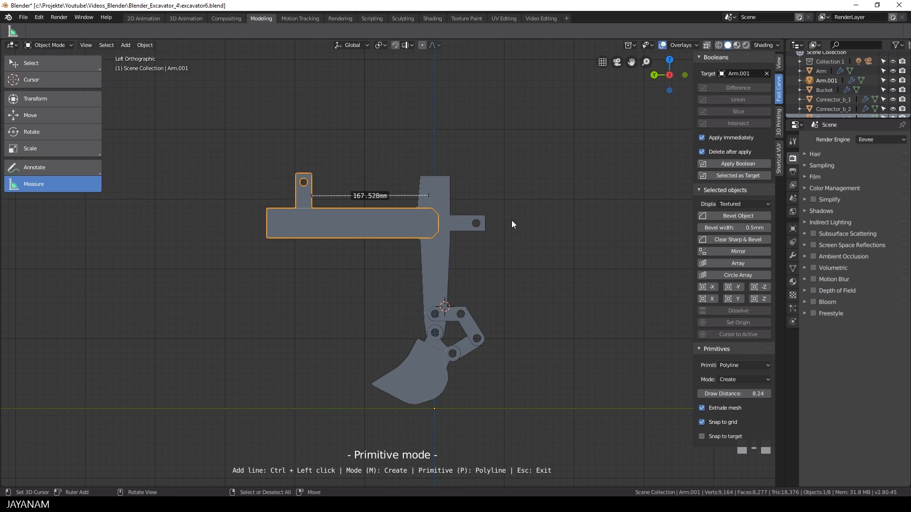
{"action": "middle_click_drag", "start_coordinate": [501, 250], "coordinate": [503, 232], "text": "shift"}
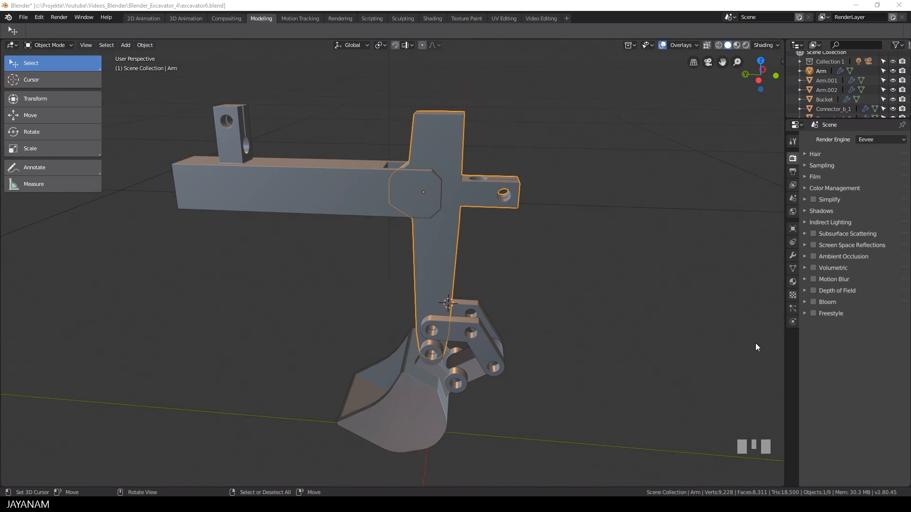
Select the separate cylinder and move it about 483 mm along Y to the joint between boom and arm
{"action": "scroll", "coordinate": [668, 258], "scroll_direction": "down", "scroll_amount": 2}
{"action": "middle_click_drag", "start_coordinate": [667, 257], "coordinate": [655, 223]}
{"action": "right_click", "coordinate": [674, 210]}
{"action": "key", "text": "g"}
{"action": "key", "text": "x"}
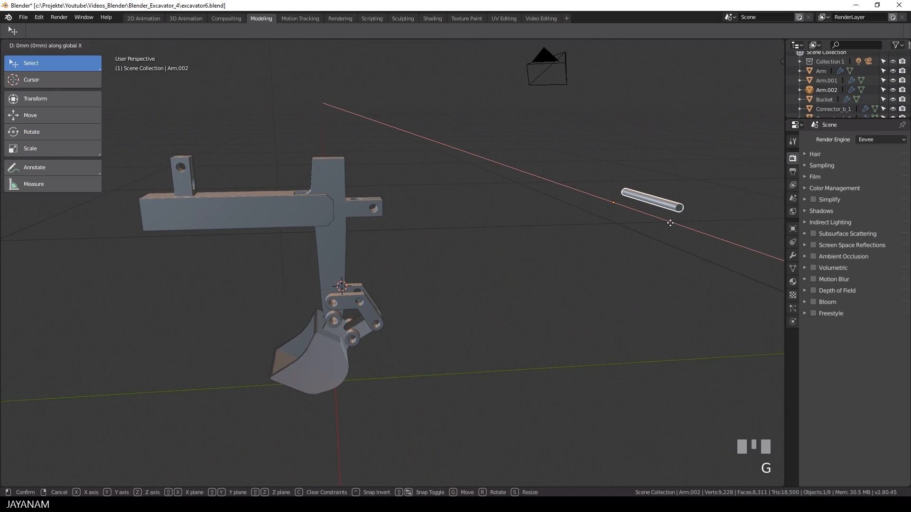
{"action": "key", "text": "y"}
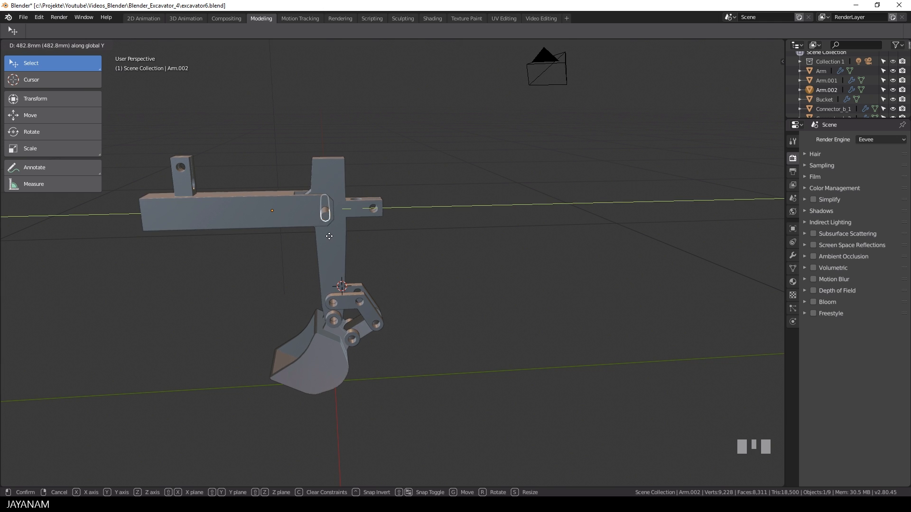
{"action": "left_click", "coordinate": [329, 236]}
Use Set Origin to place the cylinder's origin at the centre of its geometry
{"action": "key", "text": "F3"}
{"action": "type", "text": "set or"}
{"action": "key", "text": "Down"}
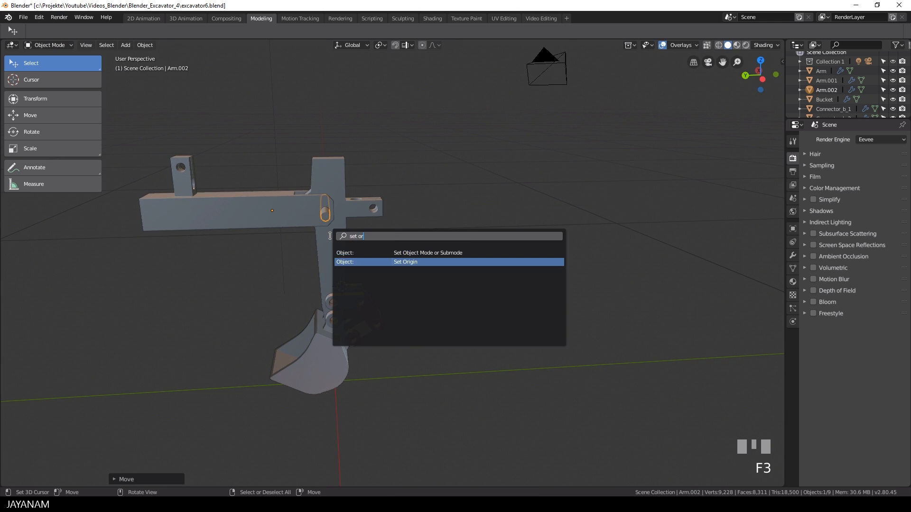
{"action": "key", "text": "Return"}
{"action": "key", "text": "Return"}
{"action": "middle_click_drag", "start_coordinate": [421, 237], "coordinate": [427, 210]}
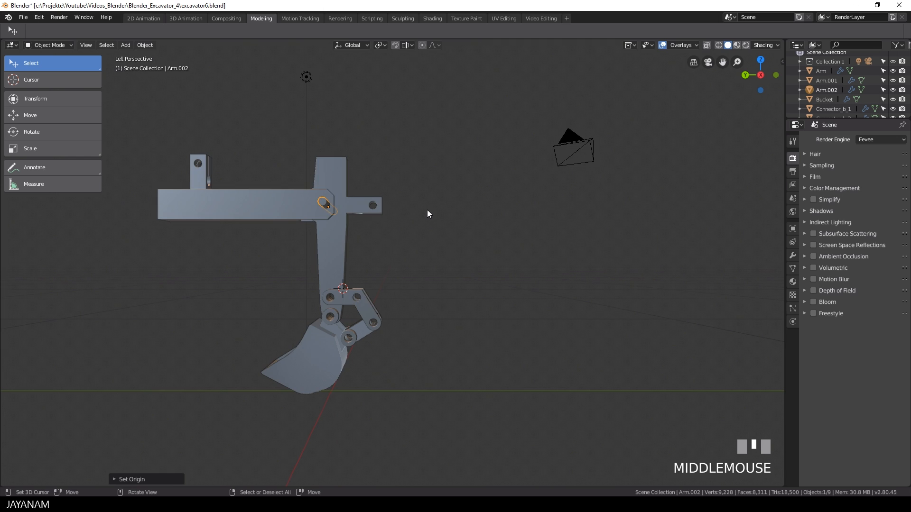
In the left orthographic wireframe view, move the cylinder about 13.8 mm along Y towards the boom
{"action": "key", "text": "KP_5"}
{"action": "scroll", "coordinate": [479, 242], "scroll_direction": "up", "scroll_amount": 3}
{"action": "scroll", "coordinate": [443, 195], "scroll_direction": "up", "scroll_amount": 1}
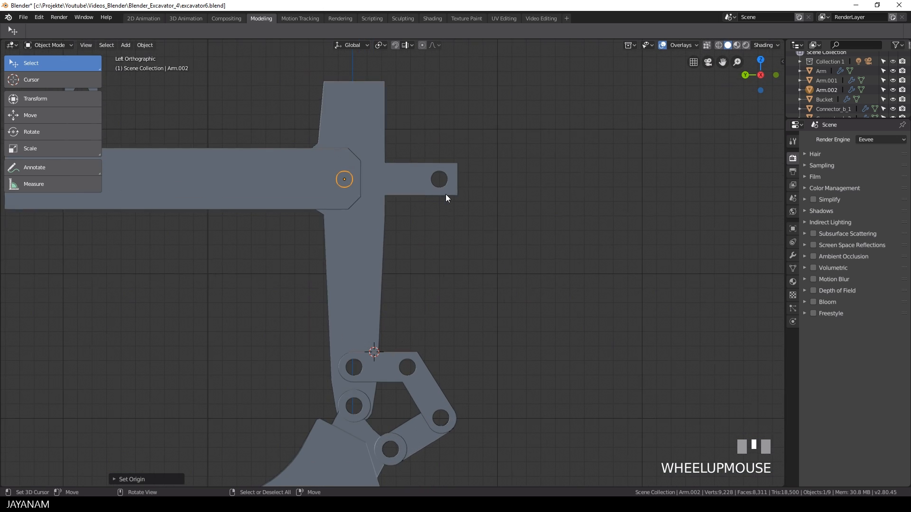
{"action": "left_click", "coordinate": [719, 45]}
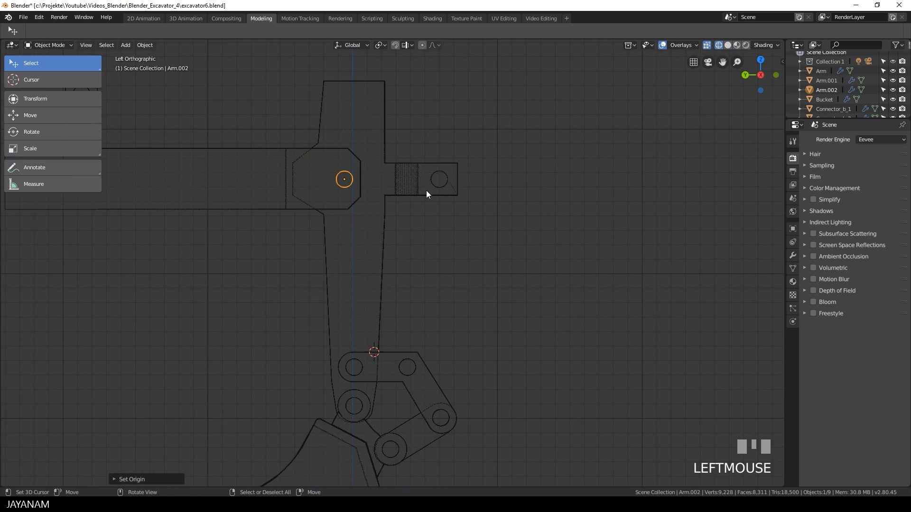
{"action": "key", "text": "g"}
{"action": "key", "text": "y"}
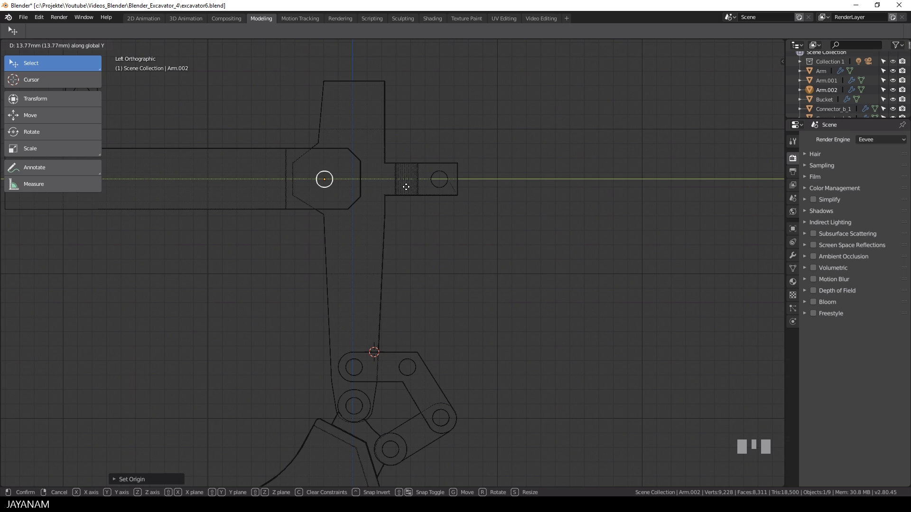
{"action": "left_click", "coordinate": [406, 187]}
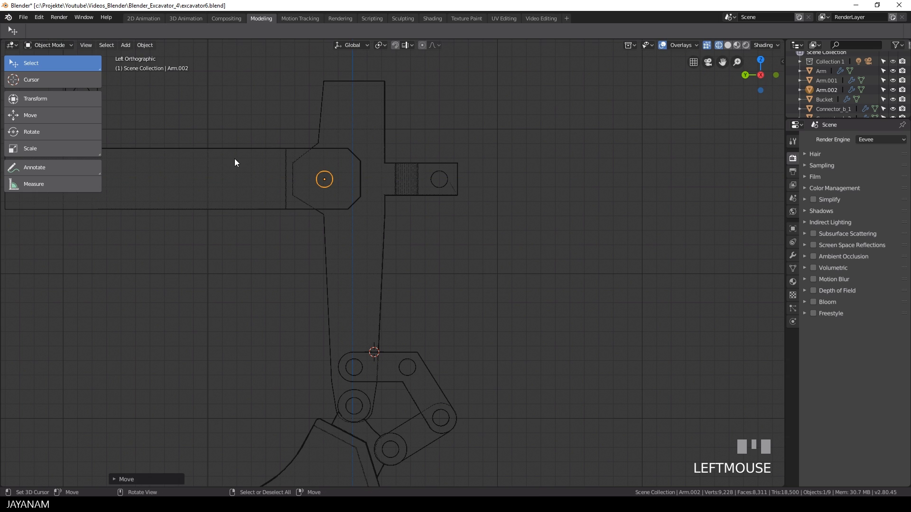
Select the boom and move it about 5.9 mm along Y, away from the arm
{"action": "right_click", "coordinate": [287, 166]}
{"action": "key", "text": "g"}
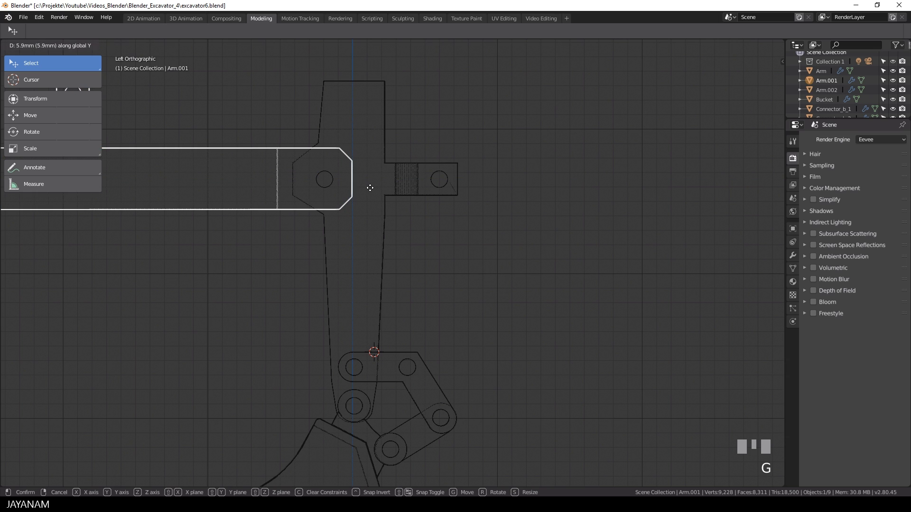
{"action": "left_click", "coordinate": [371, 188]}
Cut the cylinder out of Arm with a Boolean Difference in solid shading, with Delete after apply turned off
{"action": "right_click", "coordinate": [326, 185]}
{"action": "middle_click_drag", "start_coordinate": [326, 185], "coordinate": [409, 235]}
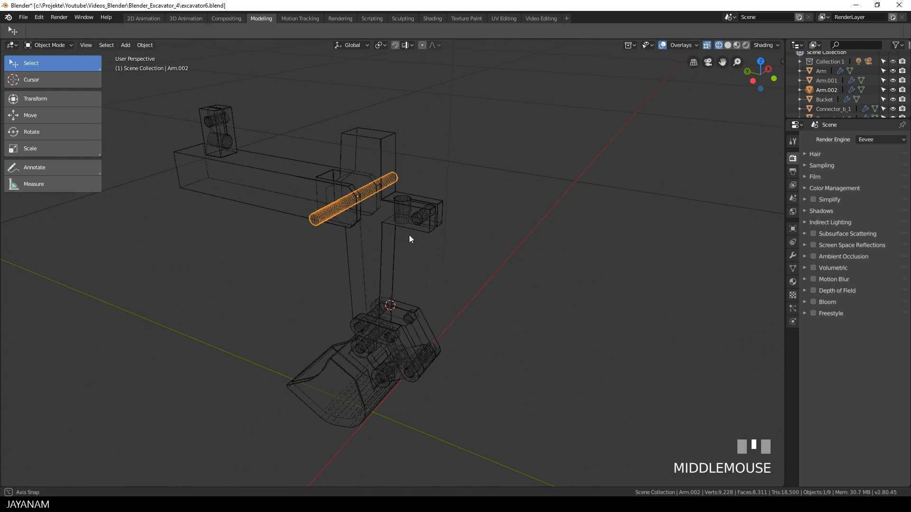
{"action": "left_click", "coordinate": [728, 45]}
{"action": "scroll", "coordinate": [390, 185], "scroll_direction": "up", "scroll_amount": 2}
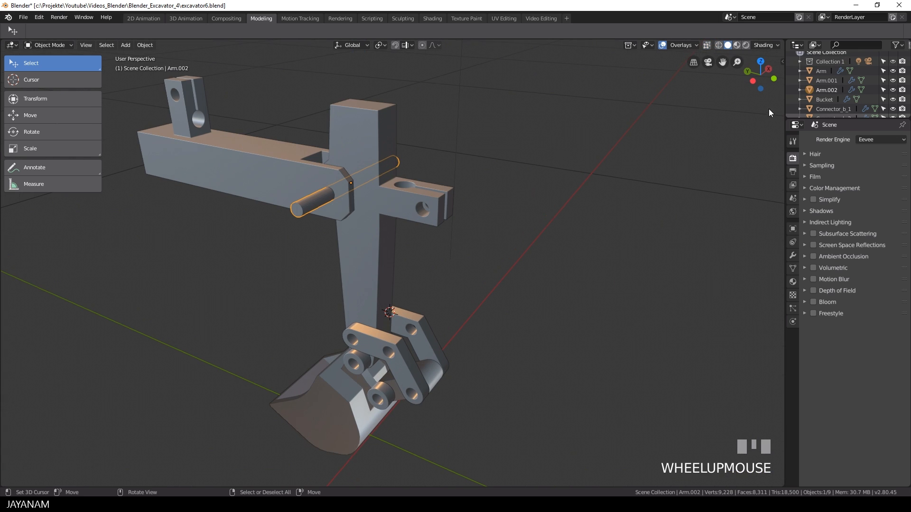
{"action": "key", "text": "n"}
{"action": "left_click", "coordinate": [766, 73]}
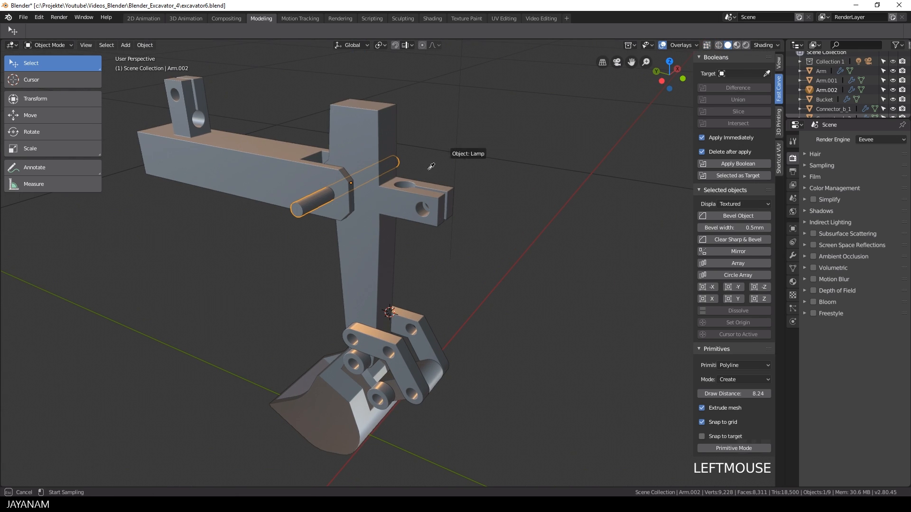
{"action": "left_click", "coordinate": [369, 134]}
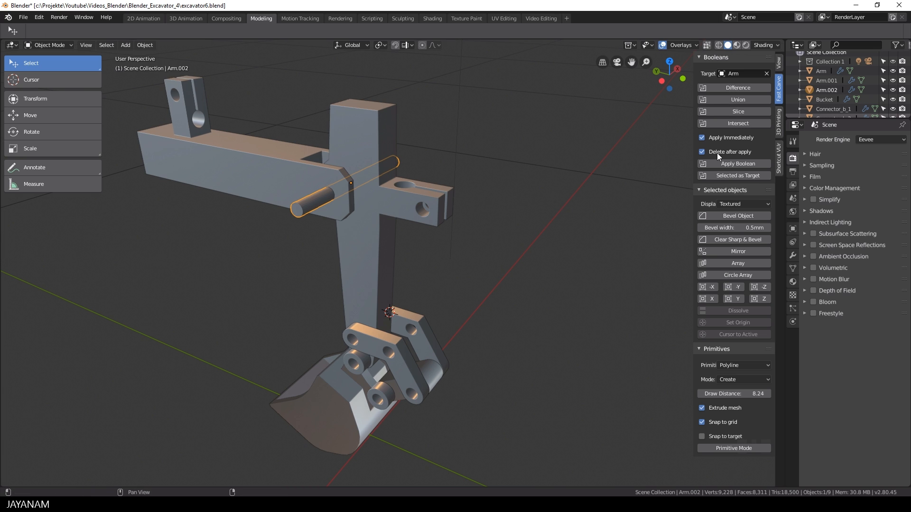
{"action": "left_click", "coordinate": [702, 152]}
{"action": "left_click", "coordinate": [737, 88]}
Set Arm.001 as the Boolean target and cut the cylinder out of it with Difference
{"action": "left_click", "coordinate": [766, 74]}
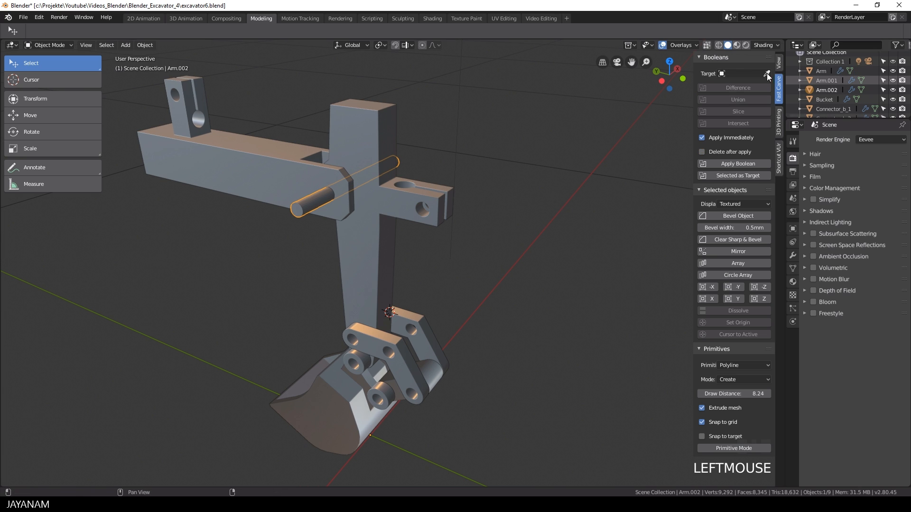
{"action": "left_click", "coordinate": [275, 146]}
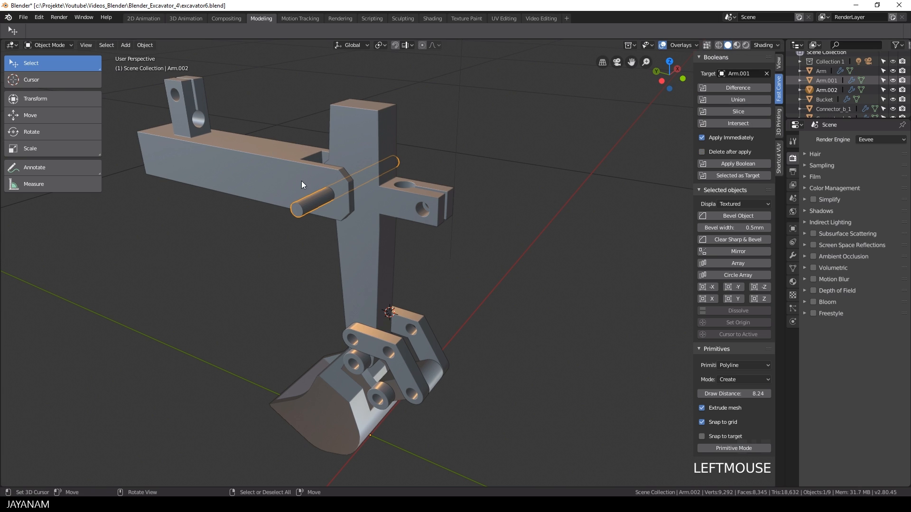
{"action": "left_click", "coordinate": [744, 90]}
Move the cylinder along Y out of the new holes so it lies clear of the arm
{"action": "scroll", "coordinate": [384, 230], "scroll_direction": "down", "scroll_amount": 2}
{"action": "right_click", "coordinate": [384, 229]}
{"action": "middle_click_drag", "start_coordinate": [385, 229], "coordinate": [473, 226]}
{"action": "key", "text": "g"}
{"action": "key", "text": "y"}
{"action": "left_click", "coordinate": [681, 209]}
{"action": "scroll", "coordinate": [526, 227], "scroll_direction": "up", "scroll_amount": 3}
{"action": "scroll", "coordinate": [504, 235], "scroll_direction": "down", "scroll_amount": 3}
{"action": "scroll", "coordinate": [320, 219], "scroll_direction": "up", "scroll_amount": 3}
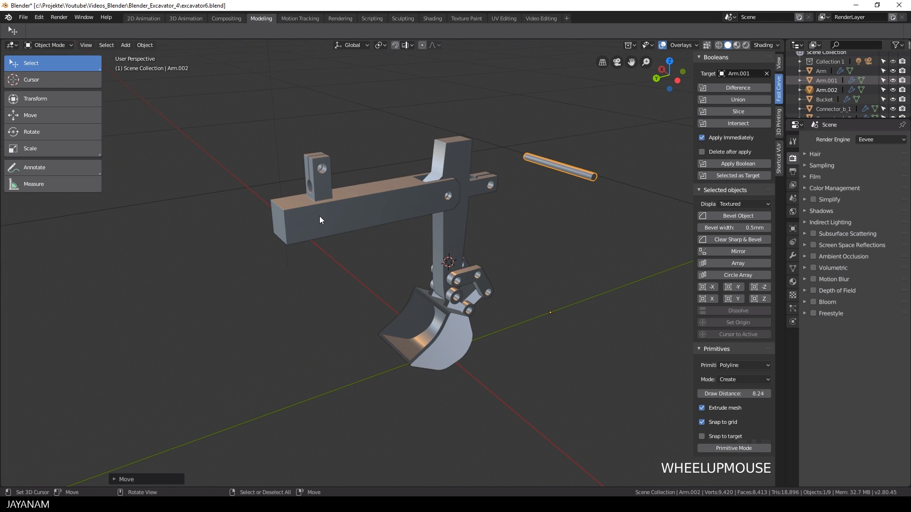
Edit the boom's mesh and dissolve the six inner edges on the top and end face of its rear section
{"action": "right_click", "coordinate": [320, 215]}
{"action": "key", "text": "Tab"}
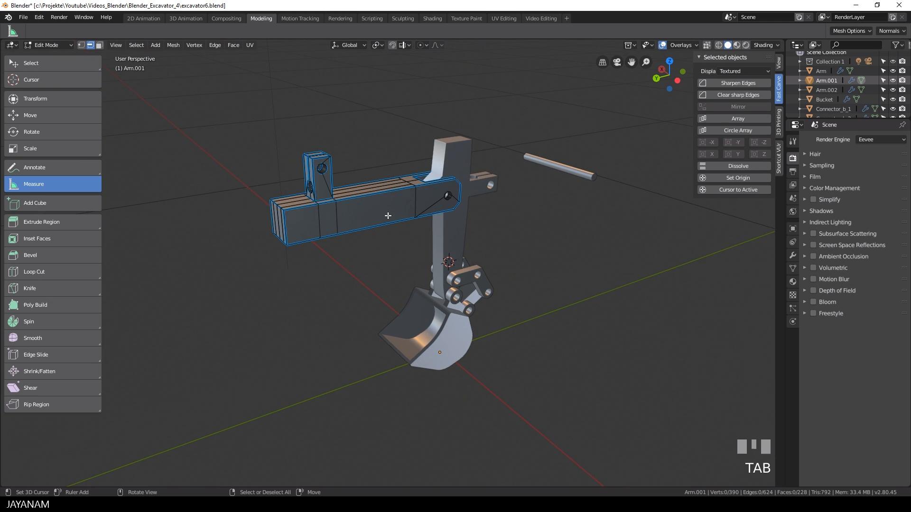
{"action": "middle_click_drag", "start_coordinate": [320, 215], "coordinate": [387, 222]}
{"action": "scroll", "coordinate": [309, 212], "scroll_direction": "up", "scroll_amount": 2}
{"action": "right_click", "coordinate": [280, 190]}
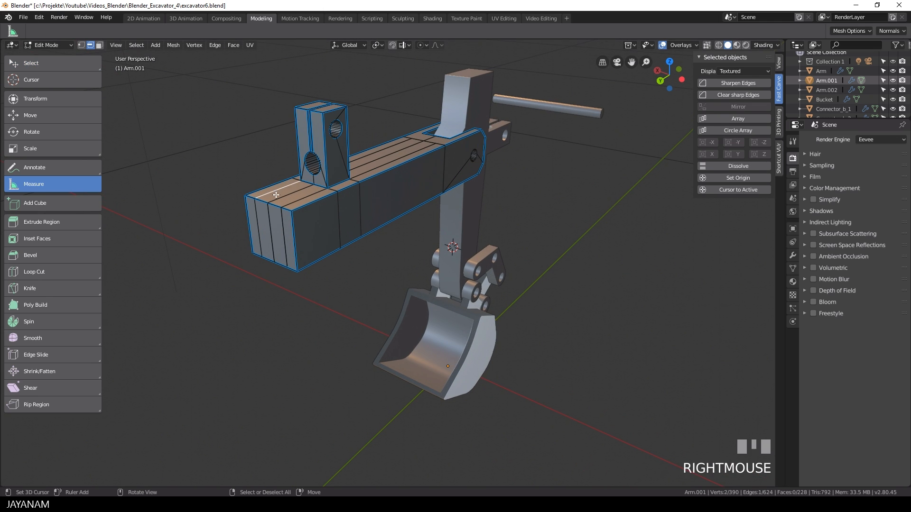
{"action": "right_click", "coordinate": [284, 196], "text": "shift"}
{"action": "right_click", "coordinate": [293, 202], "text": "shift"}
{"action": "right_click", "coordinate": [284, 222], "text": "shift"}
{"action": "right_click", "coordinate": [271, 222], "text": "shift"}
{"action": "right_click", "coordinate": [258, 221], "text": "shift"}
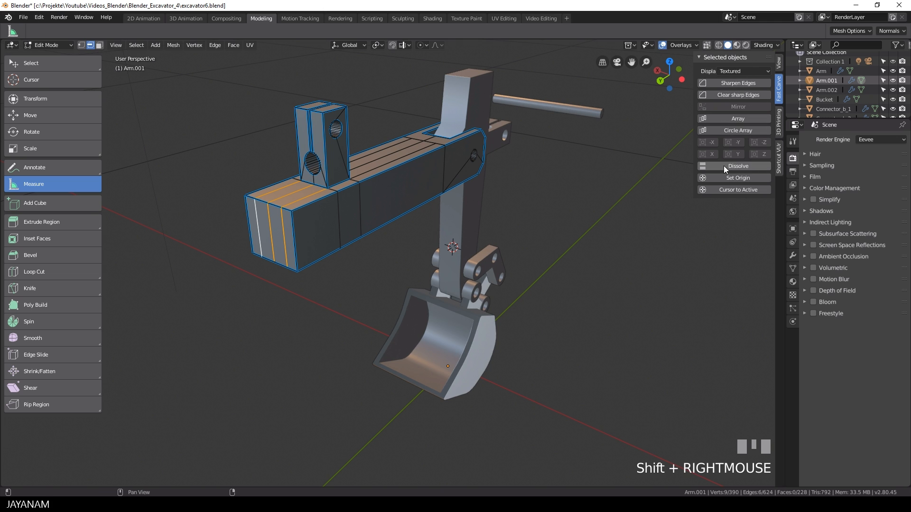
{"action": "left_click", "coordinate": [723, 167]}
Dissolve the six inner lengthwise edges on the boom's underside, from the rear end past the bracket
{"action": "middle_click_drag", "start_coordinate": [380, 154], "coordinate": [427, 102]}
{"action": "right_click", "coordinate": [414, 102], "text": "shift"}
{"action": "right_click", "coordinate": [413, 124], "text": "shift"}
{"action": "right_click", "coordinate": [428, 122], "text": "shift"}
{"action": "right_click", "coordinate": [431, 102], "text": "shift"}
{"action": "right_click", "coordinate": [446, 102], "text": "shift"}
{"action": "left_click", "coordinate": [735, 167]}
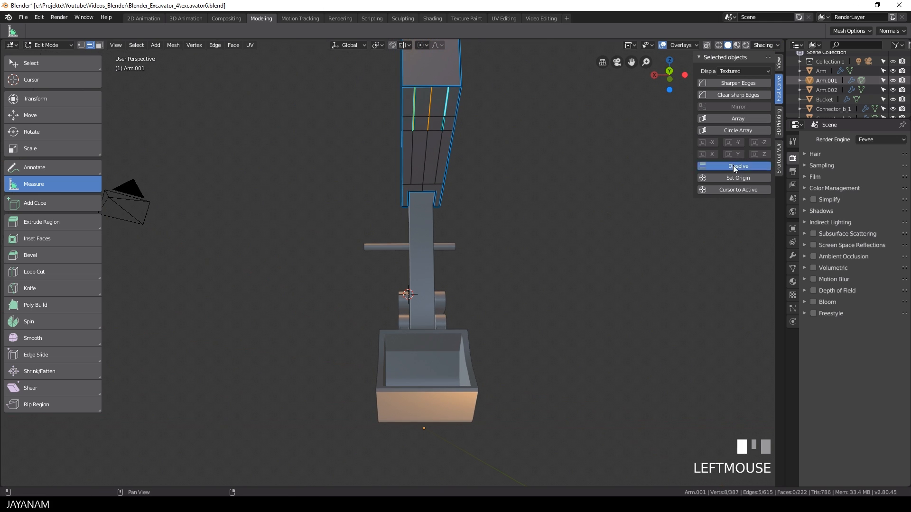
{"action": "scroll", "coordinate": [546, 142], "scroll_direction": "down", "scroll_amount": 1}
{"action": "scroll", "coordinate": [452, 126], "scroll_direction": "up", "scroll_amount": 2}
{"action": "right_click", "coordinate": [455, 90]}
{"action": "left_click", "coordinate": [734, 166]}
{"action": "scroll", "coordinate": [550, 146], "scroll_direction": "down", "scroll_amount": 3}
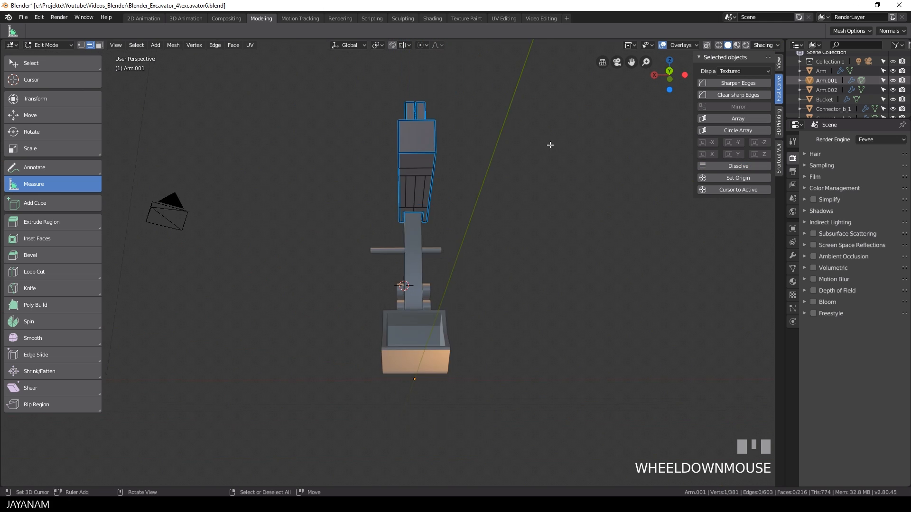
Dissolve the three inner lengthwise edges on the underside of the boom's long middle section
{"action": "scroll", "coordinate": [407, 139], "scroll_direction": "up", "scroll_amount": 3}
{"action": "middle_click_drag", "start_coordinate": [446, 144], "coordinate": [343, 237]}
{"action": "scroll", "coordinate": [371, 126], "scroll_direction": "up", "scroll_amount": 2}
{"action": "right_click", "coordinate": [373, 124]}
{"action": "right_click", "coordinate": [385, 114], "text": "shift"}
{"action": "right_click", "coordinate": [401, 107], "text": "shift"}
{"action": "left_click", "coordinate": [733, 167]}
Dissolve the three lengthwise edges on top of the boom's middle section and the leftover short edges near the notch
{"action": "scroll", "coordinate": [546, 117], "scroll_direction": "down", "scroll_amount": 2}
{"action": "scroll", "coordinate": [341, 238], "scroll_direction": "up", "scroll_amount": 1}
{"action": "right_click", "coordinate": [342, 242]}
{"action": "right_click", "coordinate": [347, 260], "text": "shift"}
{"action": "right_click", "coordinate": [359, 220], "text": "shift"}
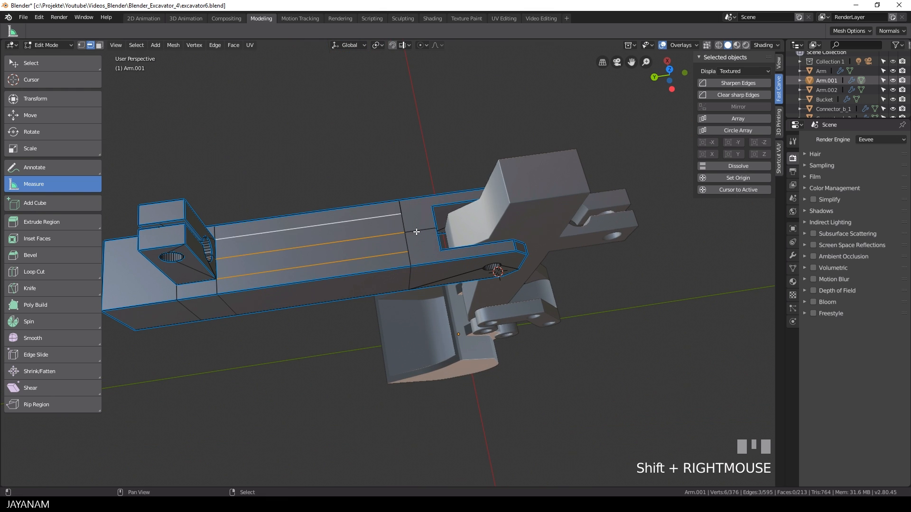
{"action": "right_click", "coordinate": [418, 231], "text": "shift"}
{"action": "middle_click_drag", "start_coordinate": [439, 229], "coordinate": [421, 163]}
{"action": "right_click", "coordinate": [411, 221], "text": "shift"}
{"action": "right_click", "coordinate": [420, 167], "text": "shift"}
{"action": "left_click", "coordinate": [716, 170]}
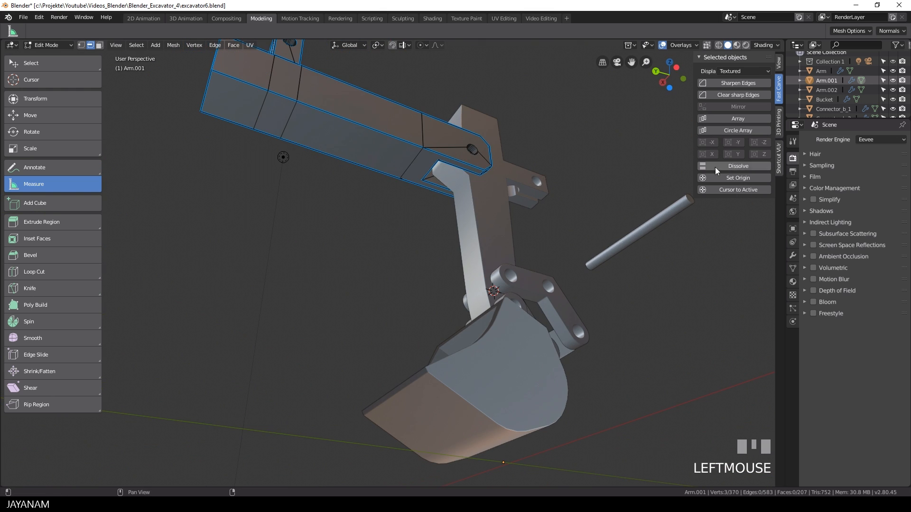
Return to Object Mode and apply Clear Sharp & Bevel to the boom
{"action": "middle_click_drag", "start_coordinate": [479, 90], "coordinate": [431, 161]}
{"action": "scroll", "coordinate": [431, 160], "scroll_direction": "down", "scroll_amount": 2}
{"action": "middle_click_drag", "start_coordinate": [272, 161], "coordinate": [362, 147]}
{"action": "key", "text": "Tab"}
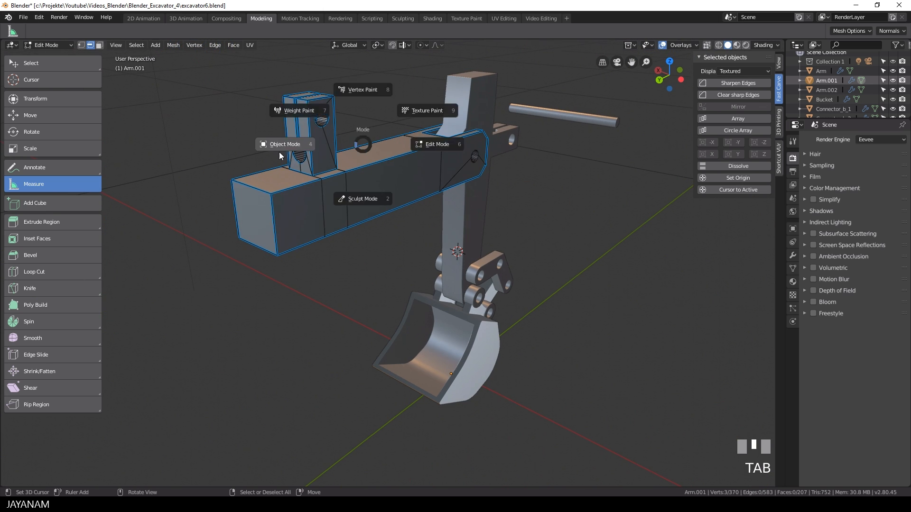
{"action": "left_click", "coordinate": [280, 150]}
{"action": "right_click", "coordinate": [382, 165]}
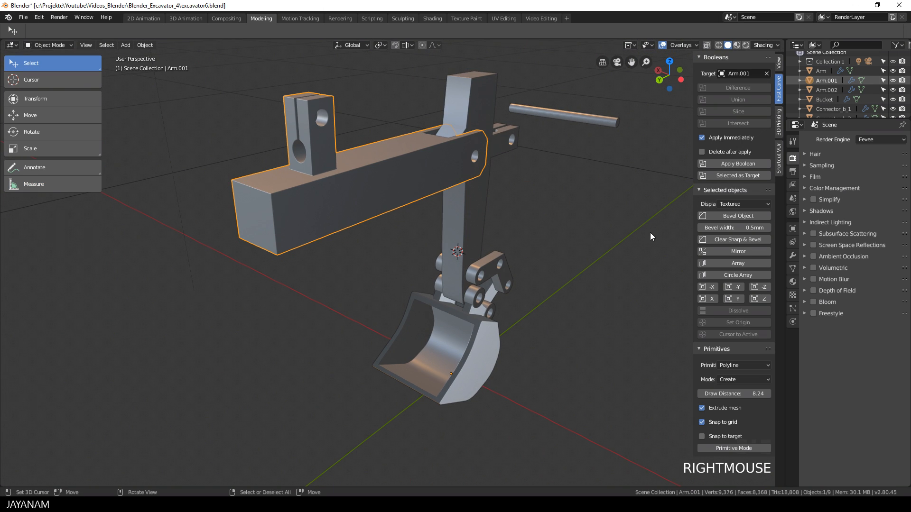
{"action": "left_click", "coordinate": [744, 239]}
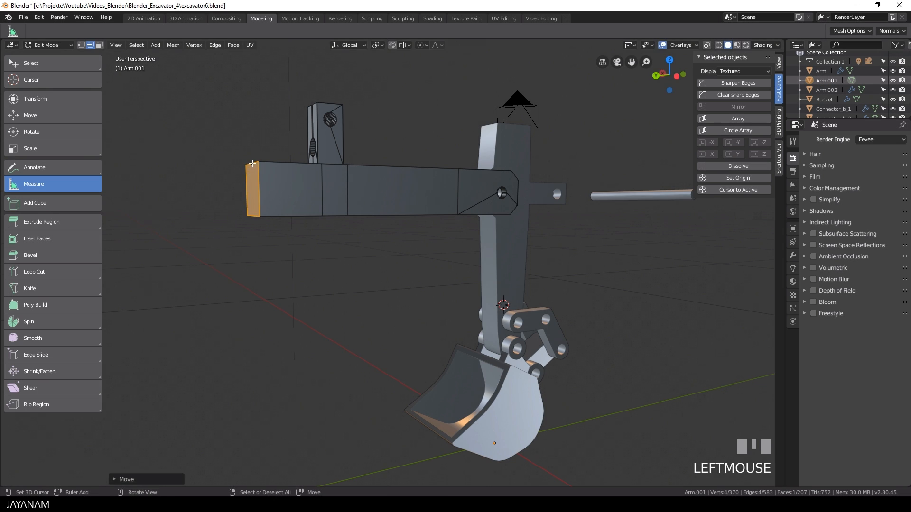
Move one edge of the boom's rear end face so its upper side projects further than its lower side
{"action": "key", "text": "g"}
{"action": "left_click", "coordinate": [310, 204]}
{"action": "middle_click_drag", "start_coordinate": [310, 204], "coordinate": [306, 196]}
{"action": "key", "text": "KP_5"}
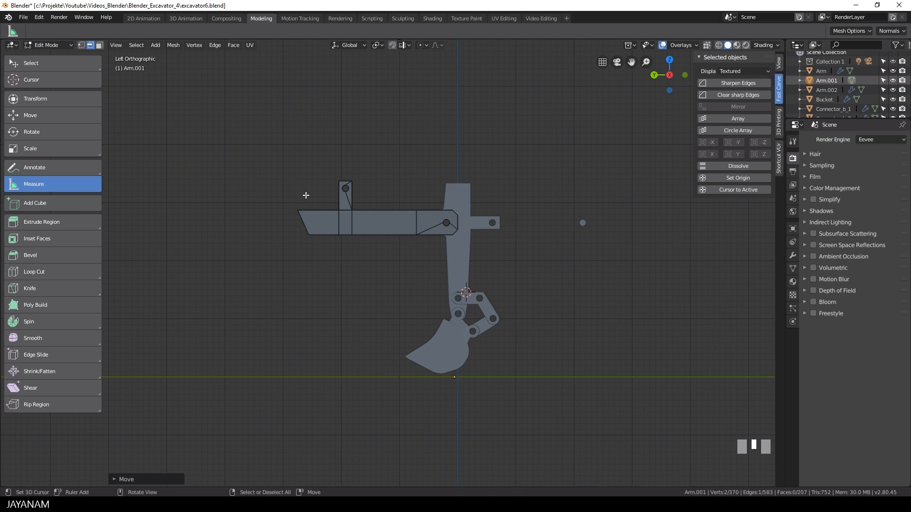
Extrude the boom's slanted rear end face about 90.5 mm along its normal
{"action": "left_click", "coordinate": [99, 45]}
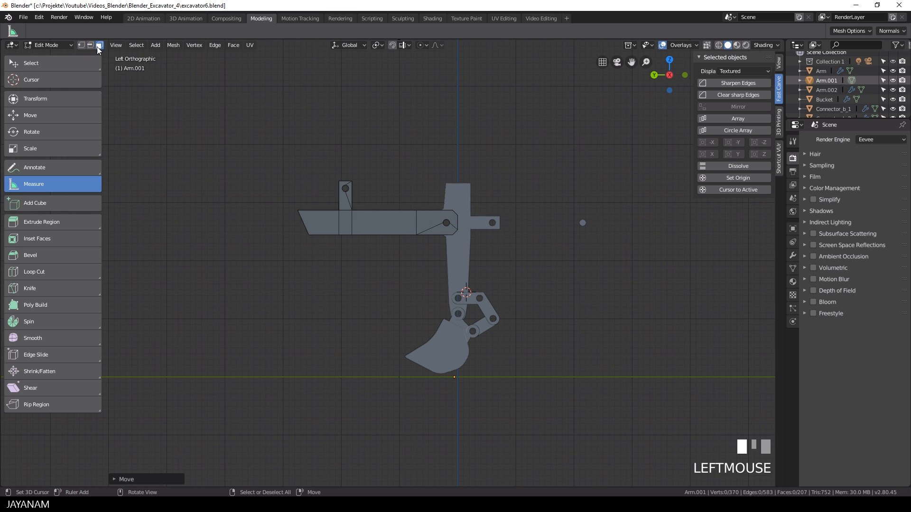
{"action": "middle_click_drag", "start_coordinate": [264, 243], "coordinate": [289, 247]}
{"action": "right_click", "coordinate": [298, 225]}
{"action": "key", "text": "KP_5"}
{"action": "key", "text": "e"}
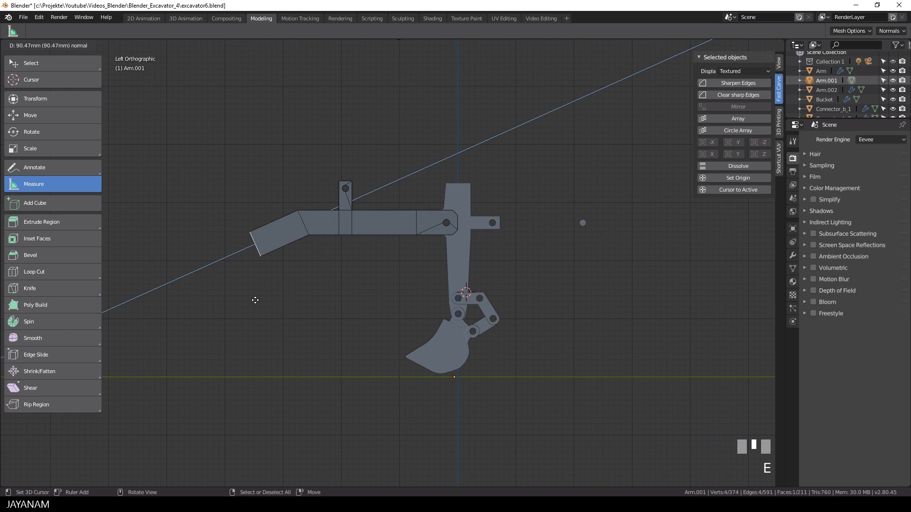
{"action": "left_click", "coordinate": [256, 300]}
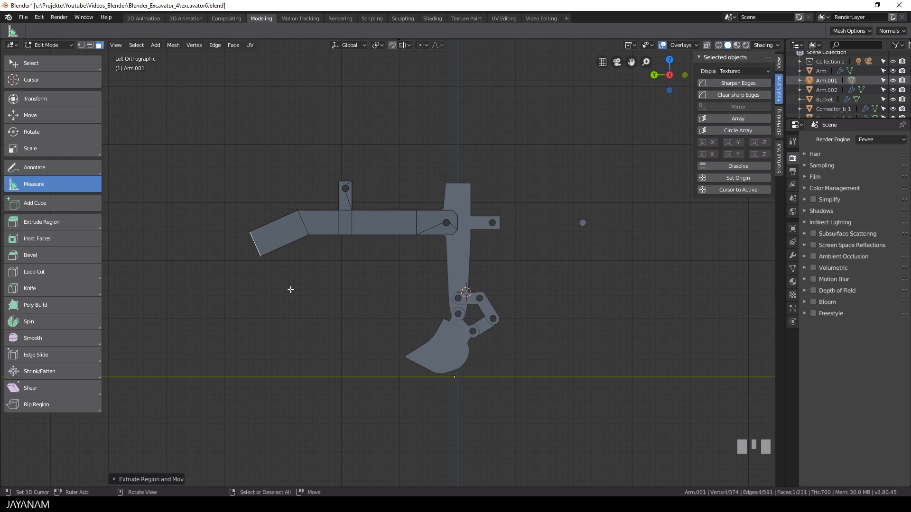
Select the whole extruded end section with X-ray on and move it horizontally towards the bracket
{"action": "left_click", "coordinate": [707, 45]}
{"action": "left_click_drag", "start_coordinate": [303, 176], "coordinate": [240, 214], "text": "ctrl"}
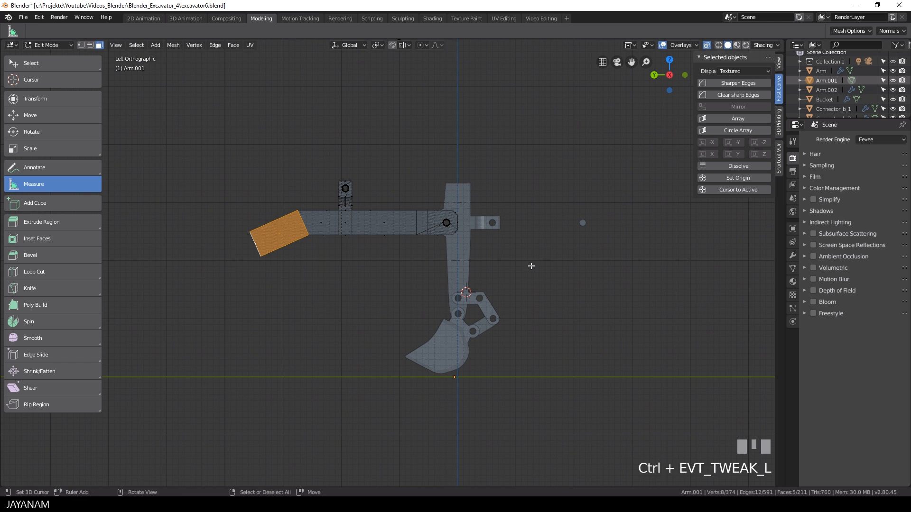
{"action": "key", "text": "g"}
{"action": "left_click", "coordinate": [436, 248]}
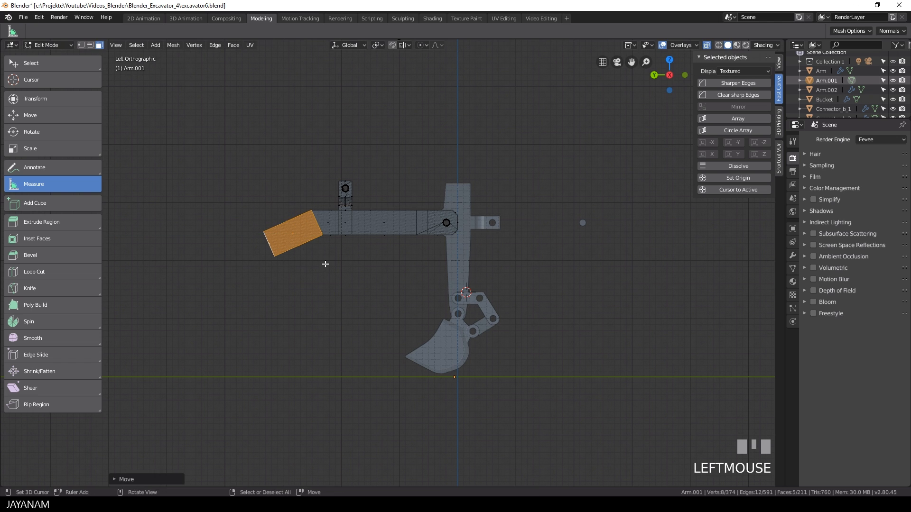
Select the extruded section's end face and move it down about 40 mm to steepen the boom's bend
{"action": "middle_click_drag", "start_coordinate": [228, 214], "coordinate": [265, 228]}
{"action": "right_click", "coordinate": [265, 238]}
{"action": "key", "text": "ctrl+KP_3"}
{"action": "key", "text": "KP_5"}
{"action": "key", "text": "g"}
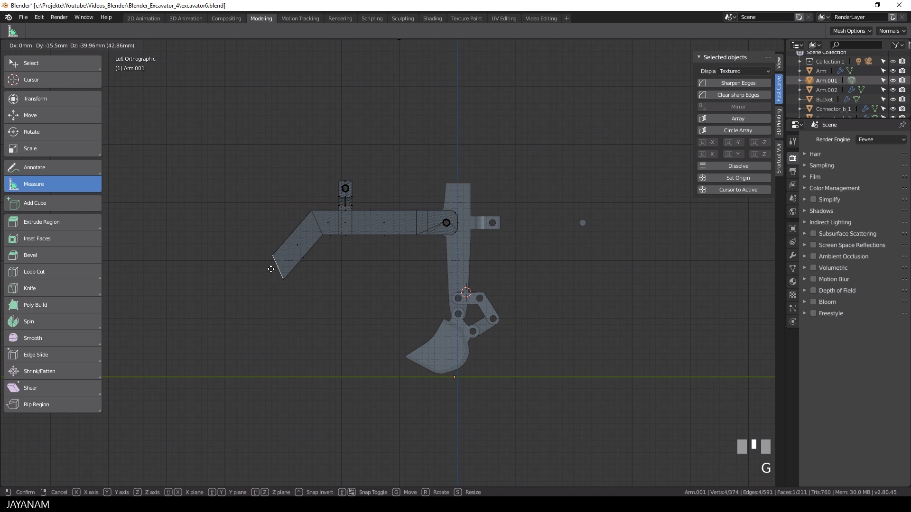
{"action": "left_click", "coordinate": [358, 337]}
Rotate and scale the end face to square it to the bent section, and adjust its position
{"action": "key", "text": "r"}
{"action": "left_click", "coordinate": [368, 274]}
{"action": "key", "text": "s"}
{"action": "left_click", "coordinate": [390, 274]}
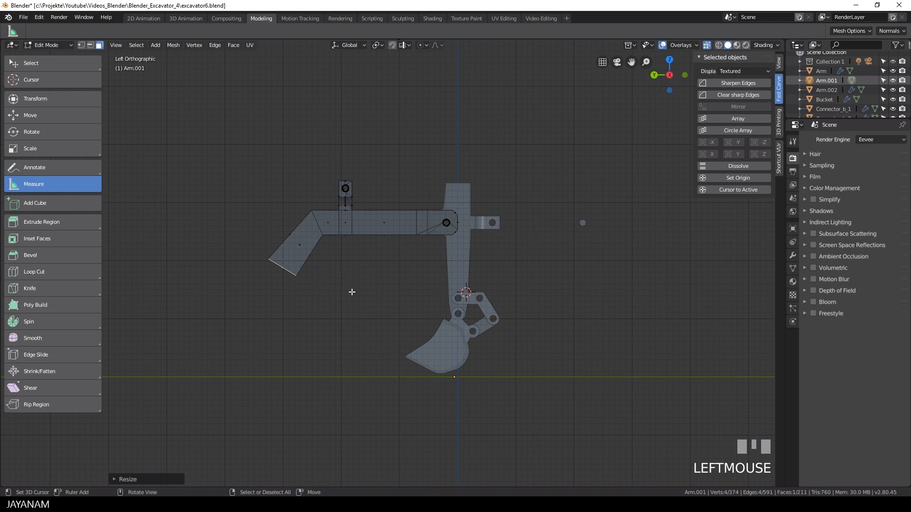
{"action": "key", "text": "g"}
{"action": "left_click", "coordinate": [355, 308]}
{"action": "key", "text": "Tab"}
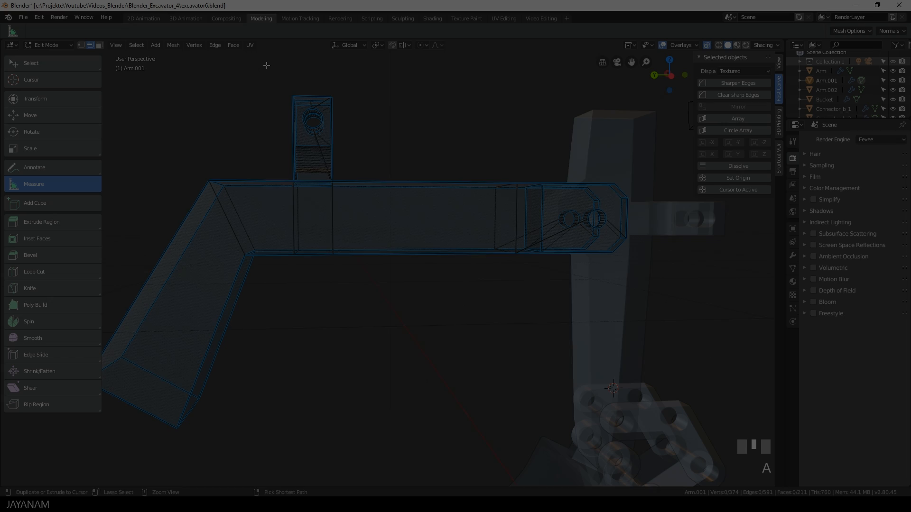
Select the upper part of the boom's bracket, including its pin hole, and move it up about 12.7 mm along Z
{"action": "key", "text": "b"}
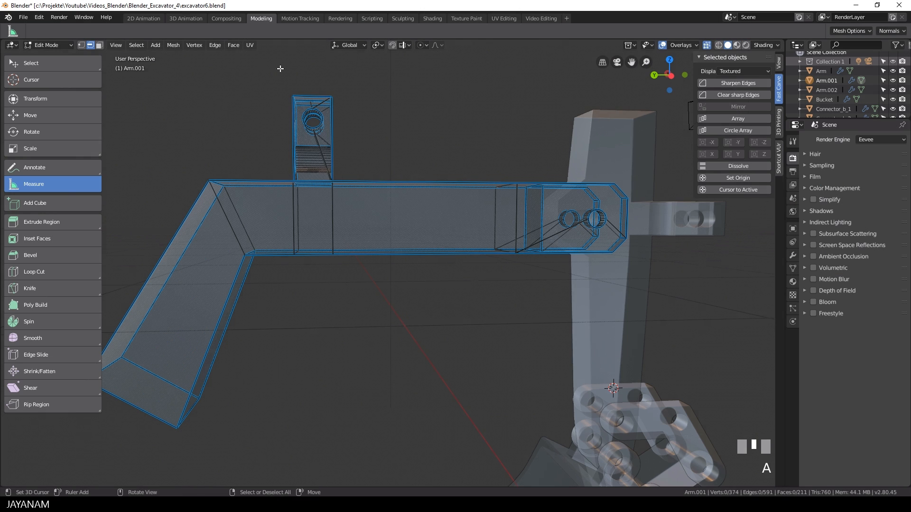
{"action": "left_click_drag", "start_coordinate": [251, 61], "coordinate": [373, 173]}
{"action": "key", "text": "g"}
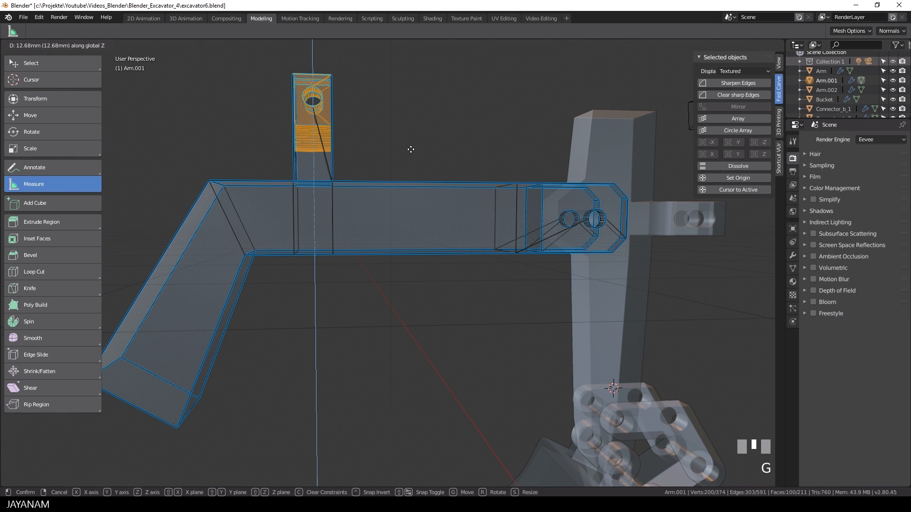
{"action": "left_click", "coordinate": [410, 148]}
{"action": "middle_click_drag", "start_coordinate": [411, 148], "coordinate": [440, 172]}
{"action": "key", "text": "KP_5"}
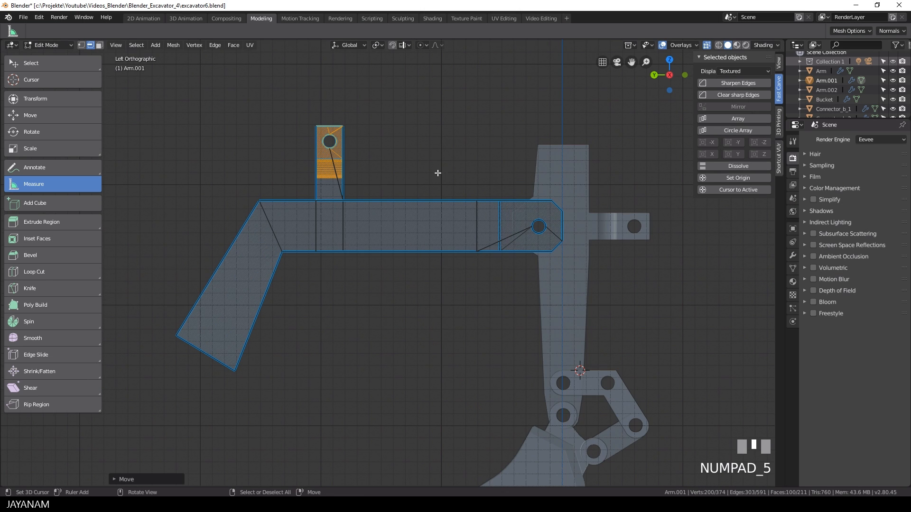
{"action": "key", "text": "Tab"}
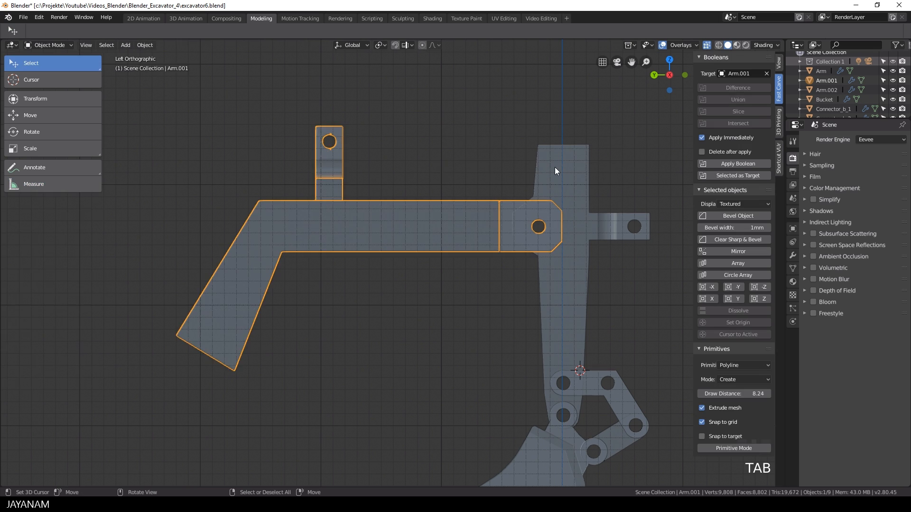
Add a horizontal loop cut to the arm's upper section, slid slightly below its middle
{"action": "left_click", "coordinate": [555, 169]}
{"action": "key", "text": "Tab"}
{"action": "key", "text": "ctrl+r"}
{"action": "left_click", "coordinate": [541, 177]}
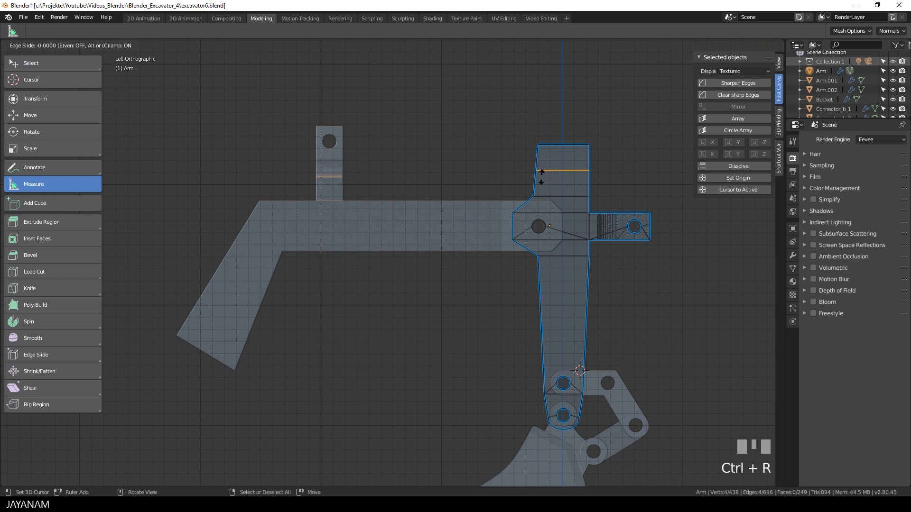
{"action": "left_click", "coordinate": [543, 185]}
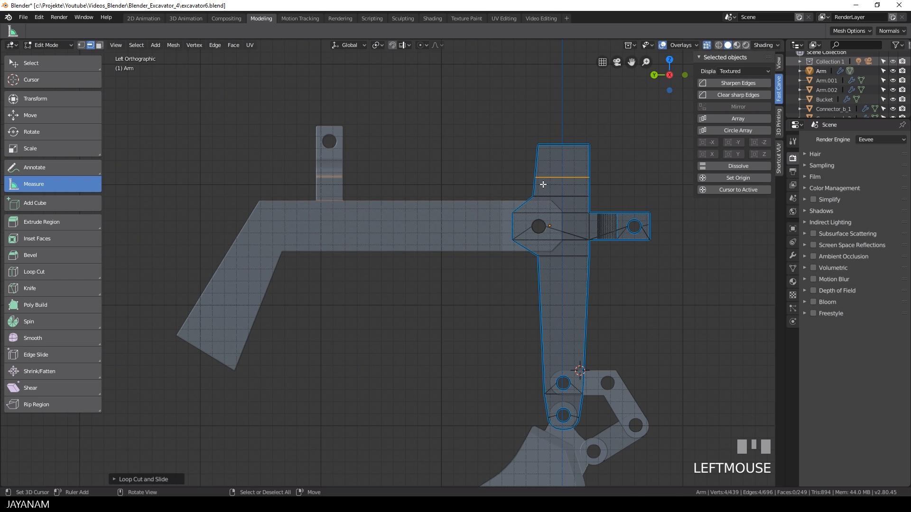
Select the arm's upper face facing the boom bracket and move it about 15 mm outward and 12 mm up
{"action": "left_click", "coordinate": [100, 45]}
{"action": "middle_click_drag", "start_coordinate": [517, 138], "coordinate": [548, 156]}
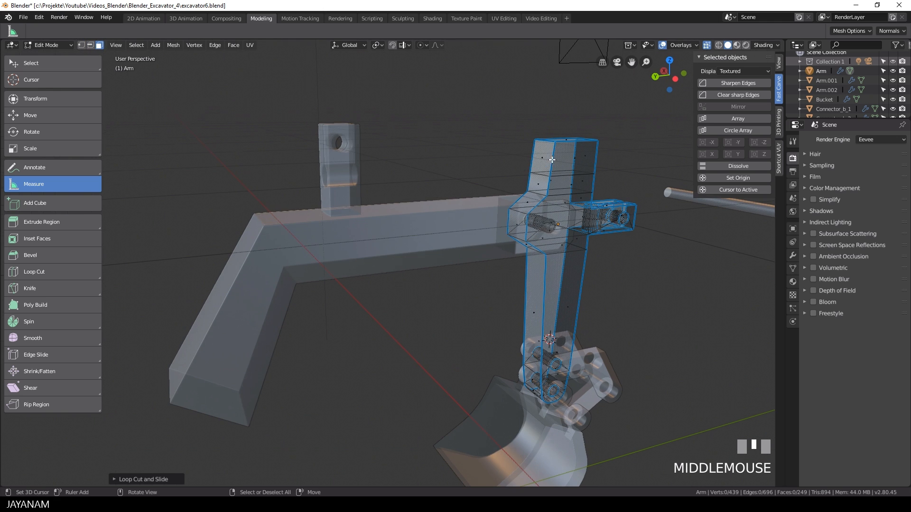
{"action": "right_click", "coordinate": [545, 156]}
{"action": "left_click", "coordinate": [706, 45]}
{"action": "middle_click_drag", "start_coordinate": [569, 190], "coordinate": [596, 181]}
{"action": "key", "text": "KP_5"}
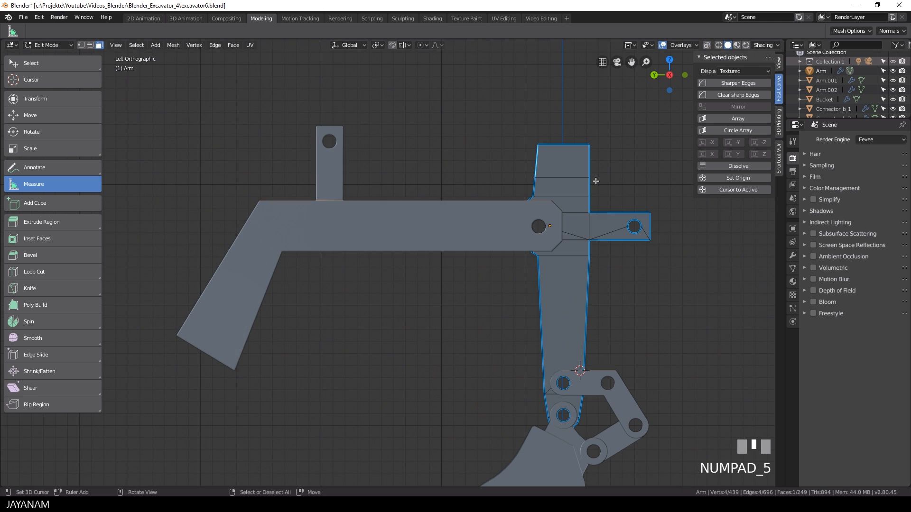
{"action": "key", "text": "g"}
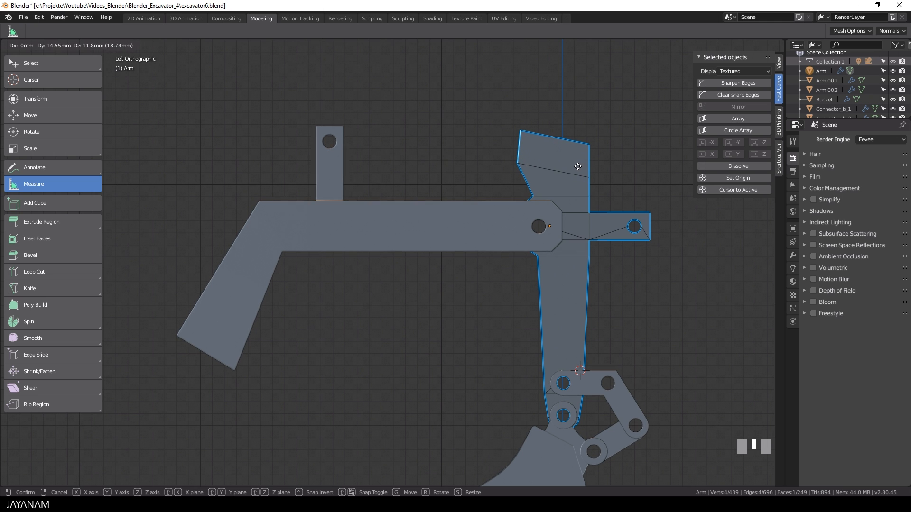
{"action": "left_click", "coordinate": [578, 170]}
Bevel the top edge of the arm's protruding upper face with 3 segments to round it
{"action": "middle_click_drag", "start_coordinate": [578, 170], "coordinate": [595, 198]}
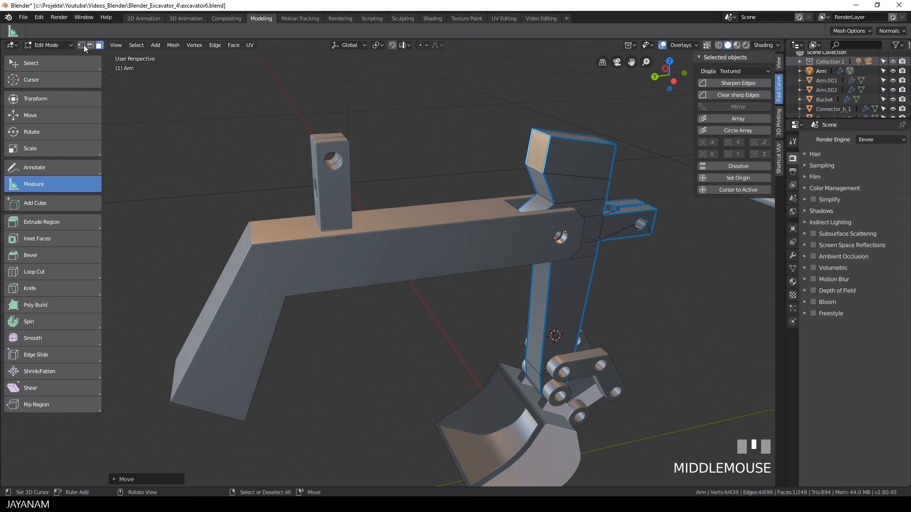
{"action": "left_click", "coordinate": [90, 46]}
{"action": "right_click", "coordinate": [541, 133]}
{"action": "key", "text": "ctrl+b"}
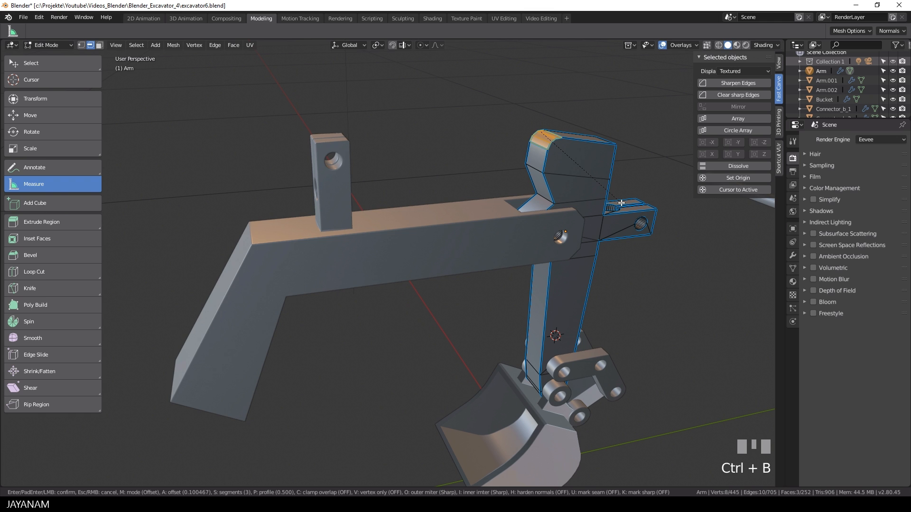
{"action": "left_click", "coordinate": [621, 203]}
Move the lower edge of the arm's protruding face down about 6.5 mm along Z and finish editing the mesh
{"action": "middle_click_drag", "start_coordinate": [619, 201], "coordinate": [570, 191]}
{"action": "key", "text": "KP_5"}
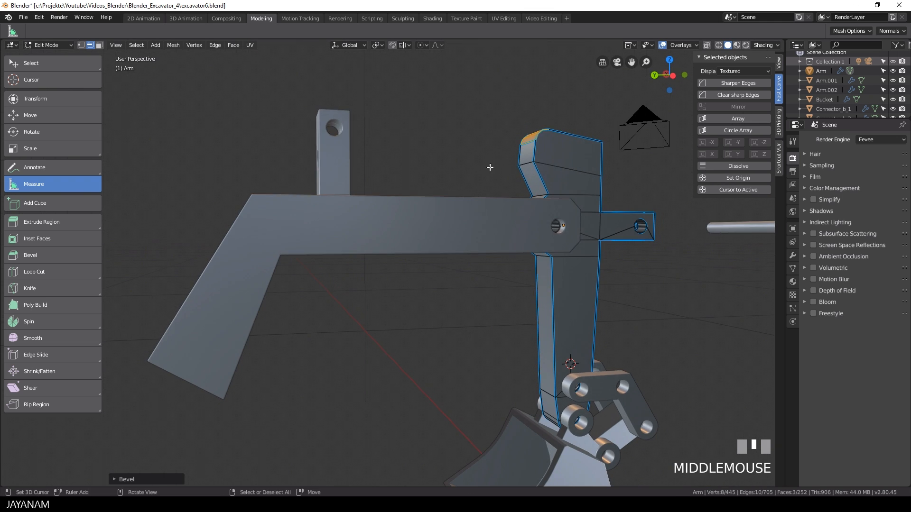
{"action": "right_click", "coordinate": [570, 191]}
{"action": "key", "text": "g"}
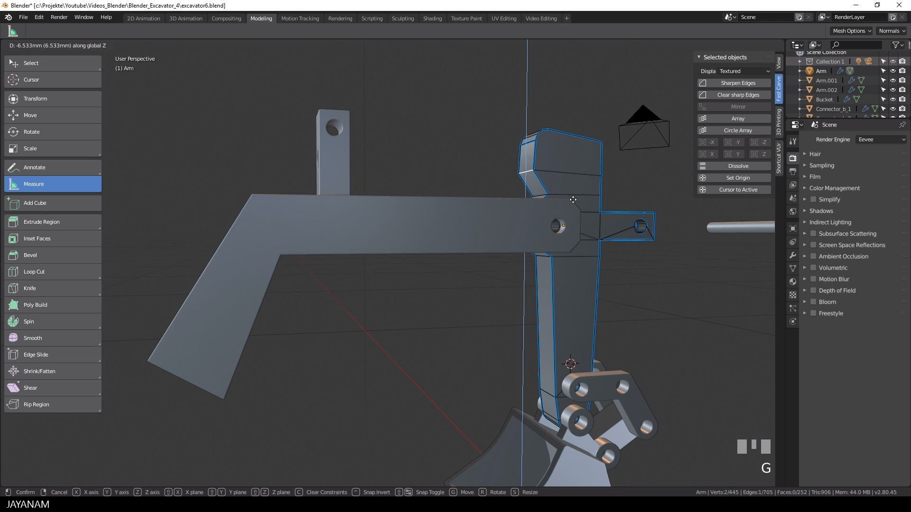
{"action": "left_click", "coordinate": [573, 199]}
{"action": "middle_click_drag", "start_coordinate": [573, 199], "coordinate": [547, 203]}
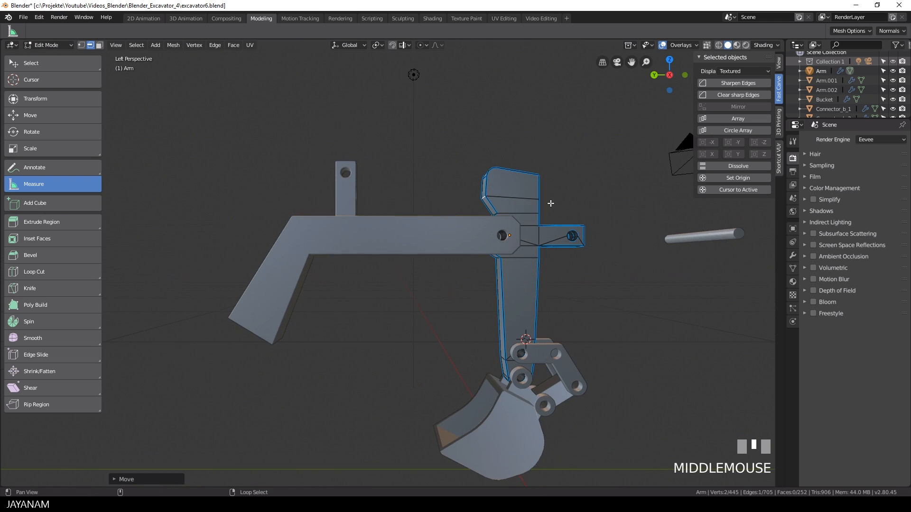
{"action": "key", "text": "KP_5"}
{"action": "key", "text": "Tab"}
Move the pin cylinder Arm.002 onto the rounded upper end of the arm
{"action": "scroll", "coordinate": [513, 215], "scroll_direction": "down", "scroll_amount": 2}
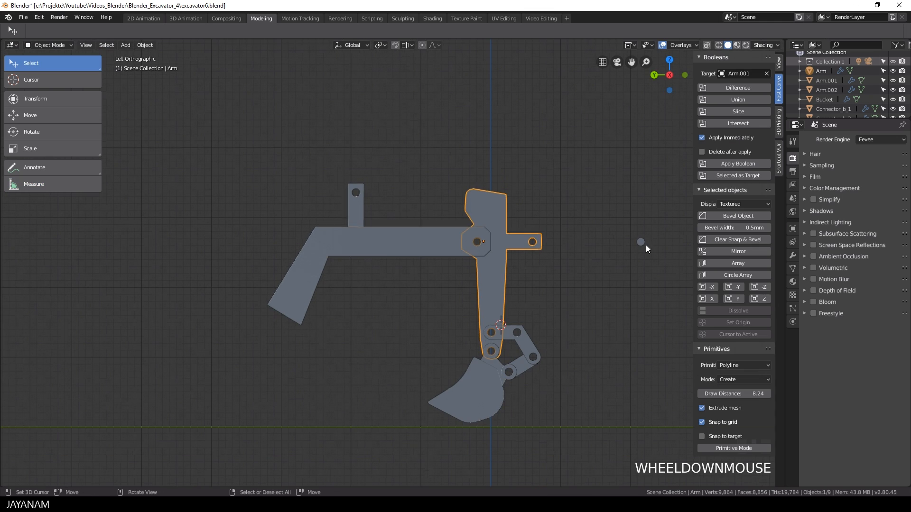
{"action": "right_click", "coordinate": [642, 243]}
{"action": "key", "text": "g"}
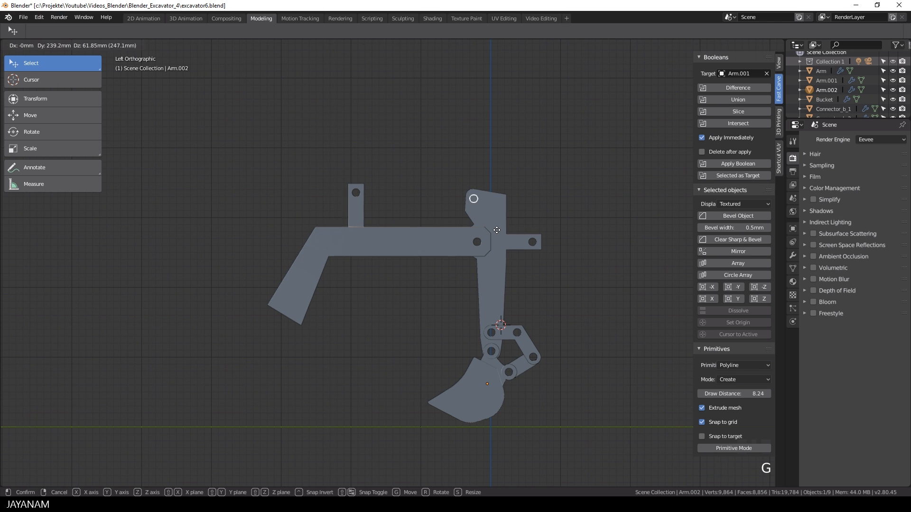
{"action": "left_click", "coordinate": [497, 230]}
{"action": "key", "text": "Tab"}
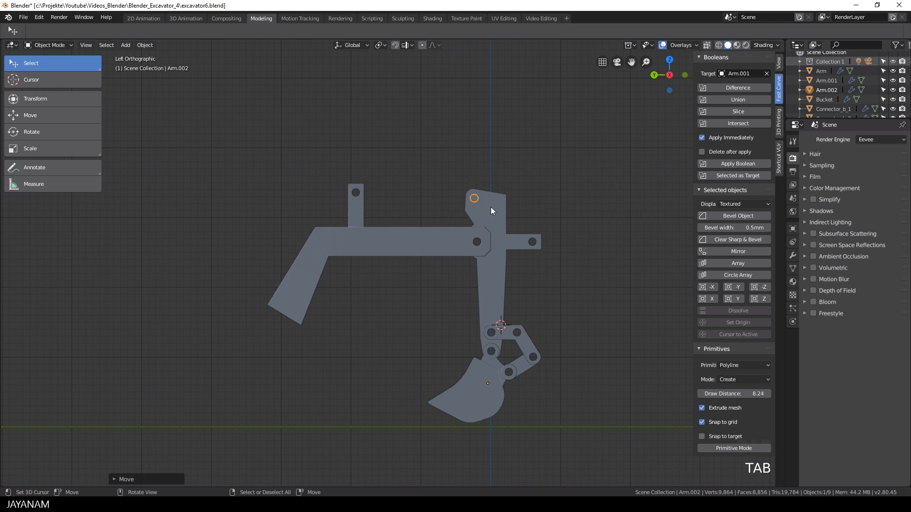
{"action": "right_click", "coordinate": [490, 206]}
{"action": "key", "text": "Tab"}
{"action": "mouse_move", "coordinate": [563, 208]}
{"action": "middle_mouse_down"}
{"action": "mouse_move", "coordinate": [570, 228]}
{"action": "mouse_move", "coordinate": [550, 230]}
{"action": "middle_mouse_up"}
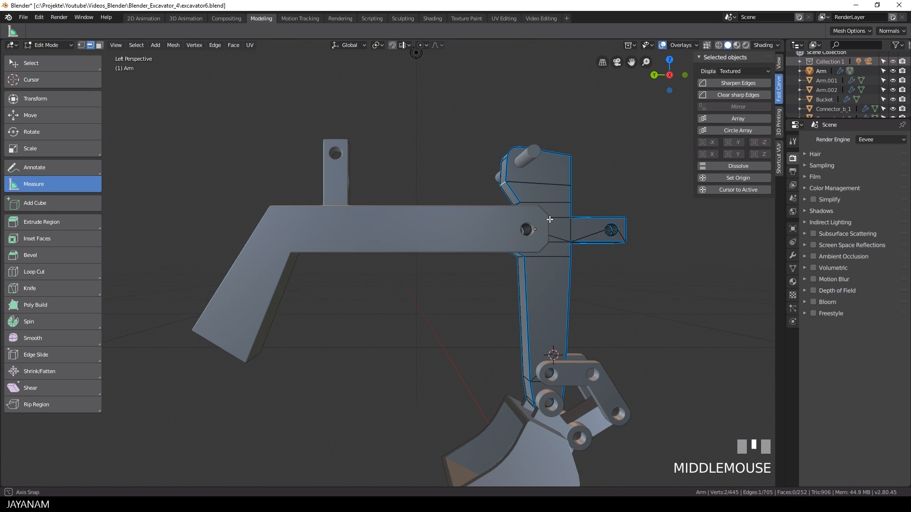
{"action": "key", "text": "KP_5"}
{"action": "key", "text": "Tab"}
{"action": "right_click", "coordinate": [538, 184]}
{"action": "key", "text": "Tab"}
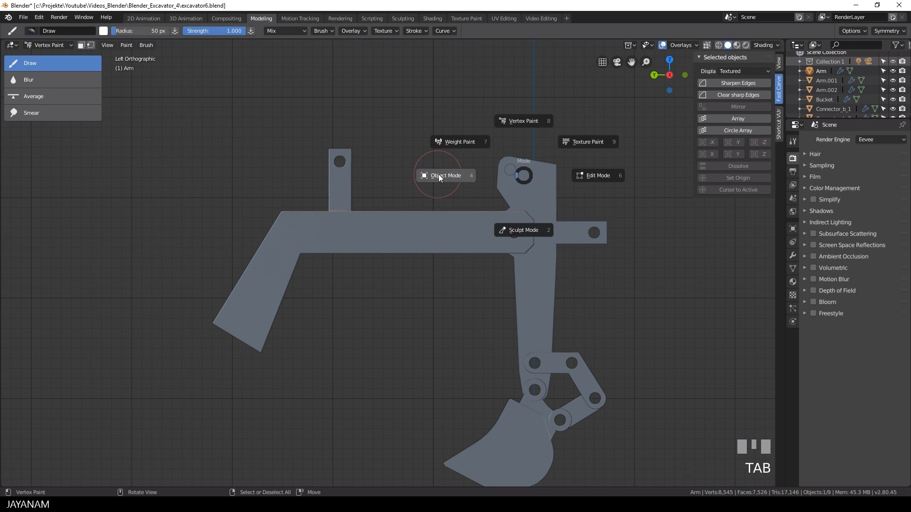
{"action": "right_click", "coordinate": [444, 175]}
Set Arm as the boolean target, cut the pin cylinder out of it with Difference, and move the cylinder aside
{"action": "left_click", "coordinate": [766, 73]}
{"action": "left_click", "coordinate": [554, 175]}
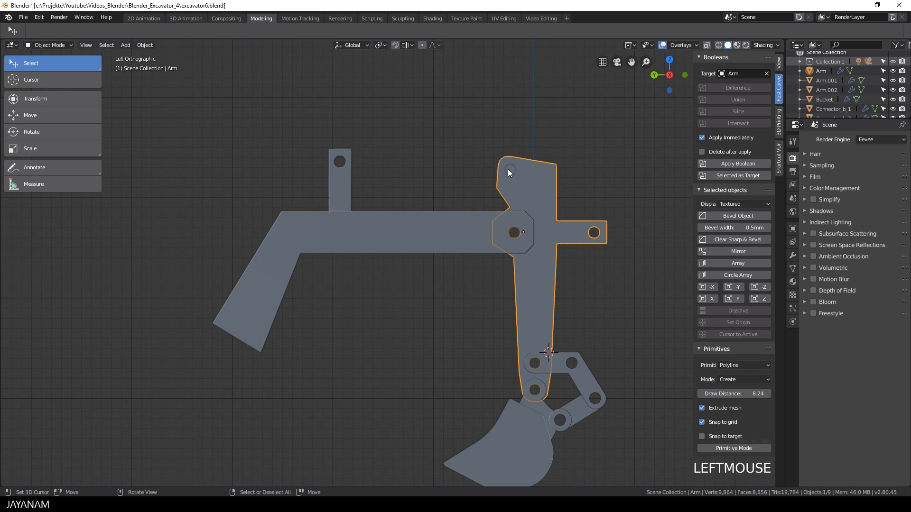
{"action": "right_click", "coordinate": [510, 170]}
{"action": "left_click", "coordinate": [733, 88]}
{"action": "key", "text": "g"}
{"action": "left_click", "coordinate": [648, 184]}
Apply the Bevel Object operation to the arm with its new pin hole
{"action": "middle_click_drag", "start_coordinate": [648, 184], "coordinate": [498, 198]}
{"action": "right_click", "coordinate": [545, 195]}
{"action": "key", "text": "Tab"}
{"action": "left_click", "coordinate": [734, 215]}
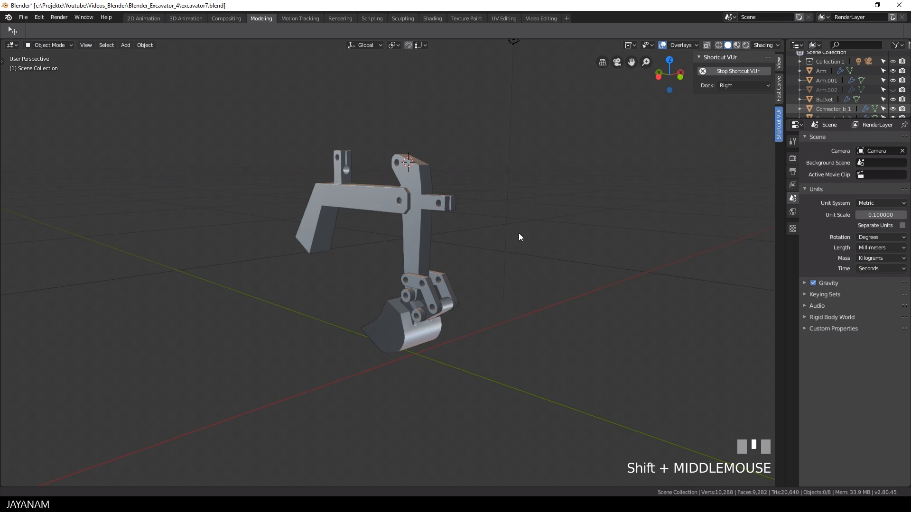
Duplicate the bucket linkage's connector Connector_b_1 and move the copy up to the arm's upper pin hole
{"action": "middle_click_drag", "start_coordinate": [519, 233], "coordinate": [423, 286], "text": "shift"}
{"action": "right_click", "coordinate": [423, 286]}
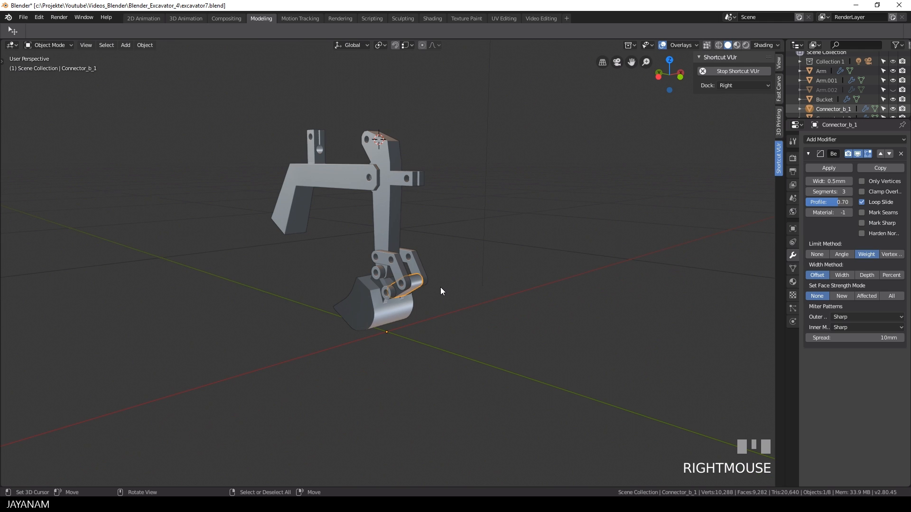
{"action": "key", "text": "shift+d"}
{"action": "left_click", "coordinate": [440, 286]}
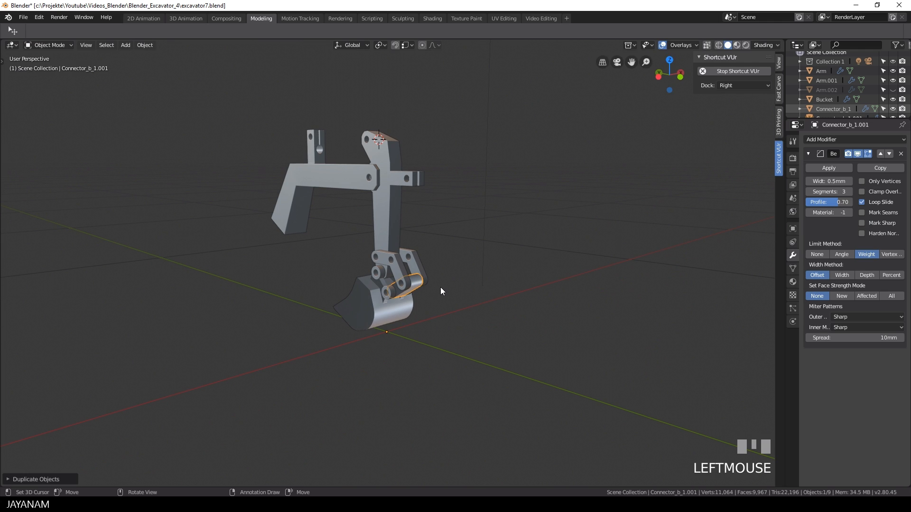
{"action": "key", "text": "g"}
{"action": "left_click", "coordinate": [388, 149]}
Move the duplicated connector along X to position it sideways relative to the arm's upper end
{"action": "middle_click_drag", "start_coordinate": [389, 149], "coordinate": [458, 192]}
{"action": "scroll", "coordinate": [523, 191], "scroll_direction": "up", "scroll_amount": 3}
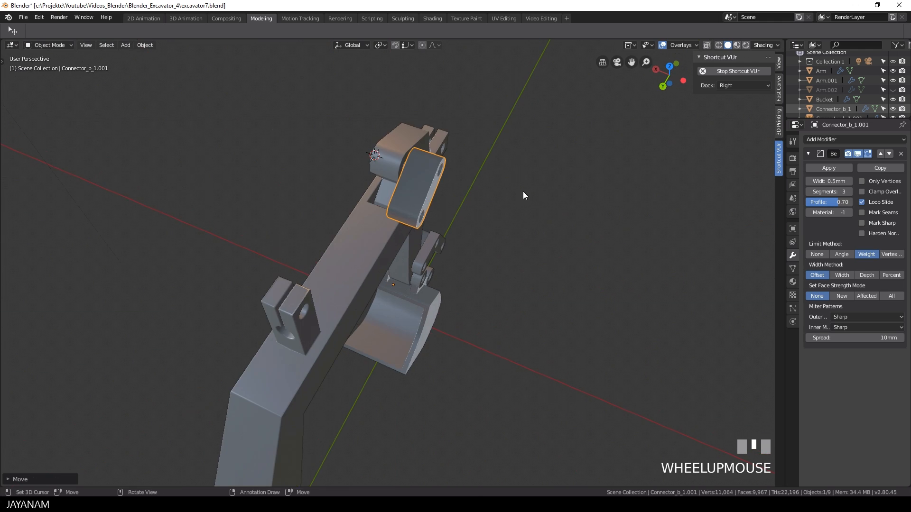
{"action": "middle_click_drag", "start_coordinate": [523, 191], "coordinate": [496, 280]}
{"action": "key", "text": "g"}
{"action": "key", "text": "x"}
{"action": "left_click", "coordinate": [545, 223]}
Move the duplicated connector in the side view so its upper hole lines up with the arm's pin hole
{"action": "key", "text": "KP_5"}
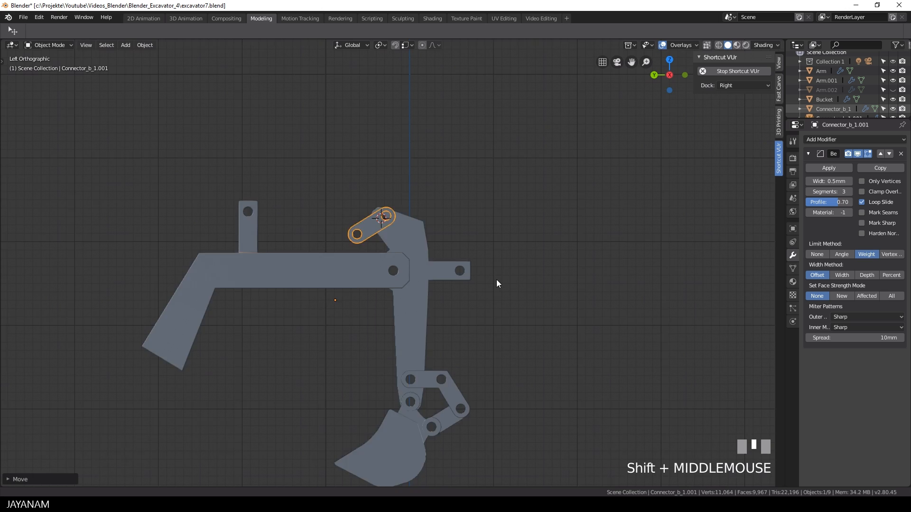
{"action": "scroll", "coordinate": [490, 306], "scroll_direction": "up", "scroll_amount": 6}
{"action": "key", "text": "g"}
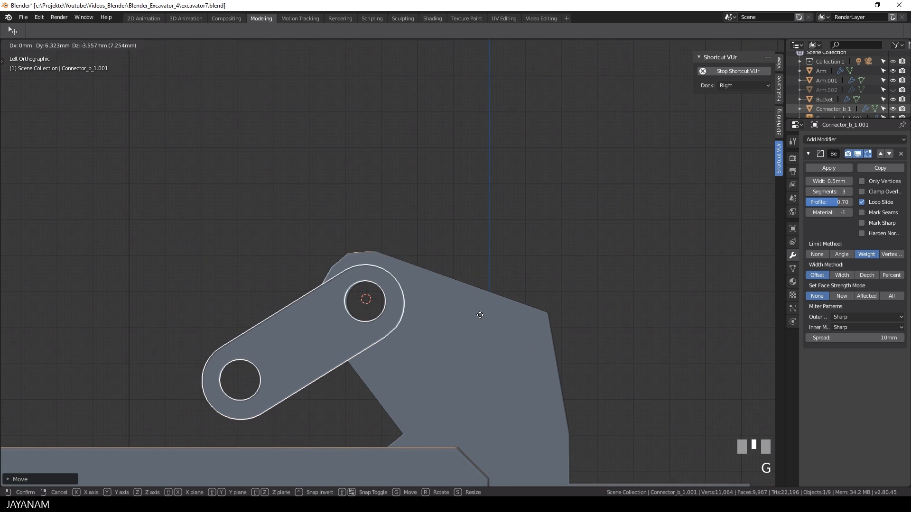
{"action": "left_click", "coordinate": [482, 316]}
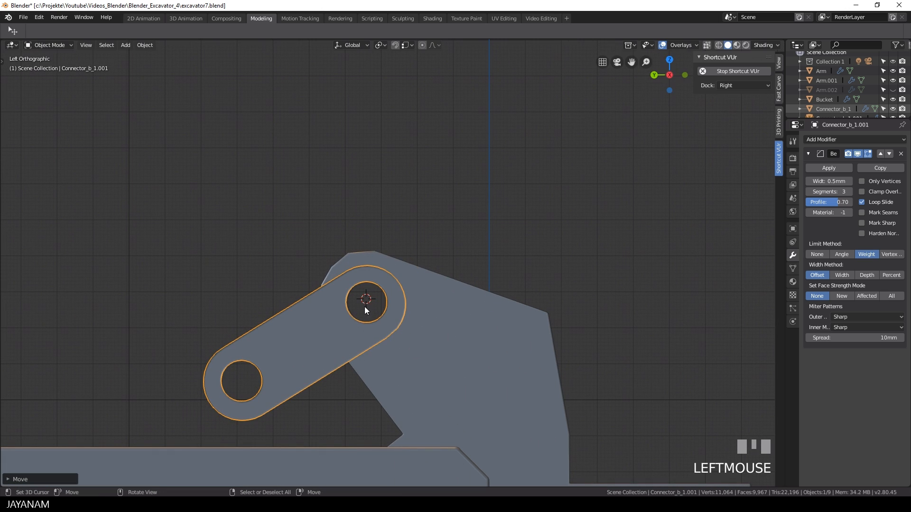
Set the duplicated connector's origin to the 3D cursor in its upper hole and rotate it about 31° to horizontal
{"action": "left_click", "coordinate": [369, 303]}
{"action": "key", "text": "F3"}
{"action": "left_click", "coordinate": [458, 323]}
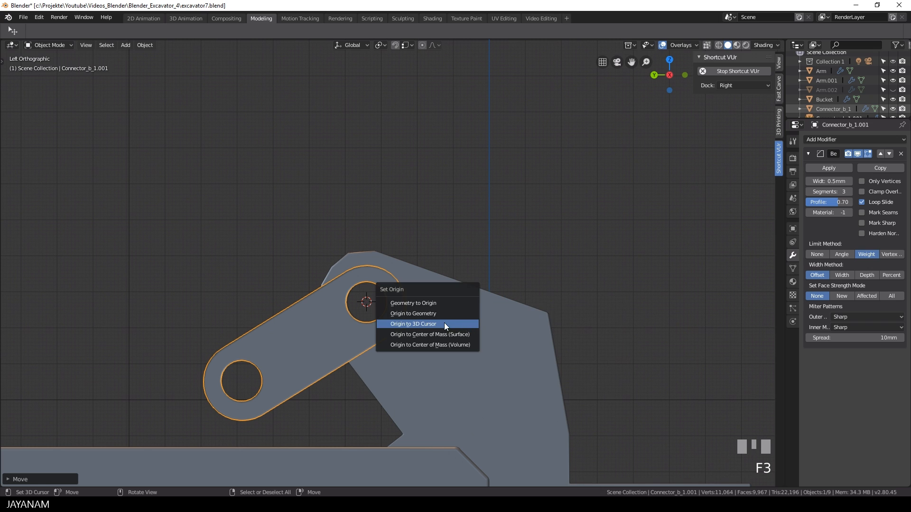
{"action": "left_click", "coordinate": [444, 323]}
{"action": "key", "text": "r"}
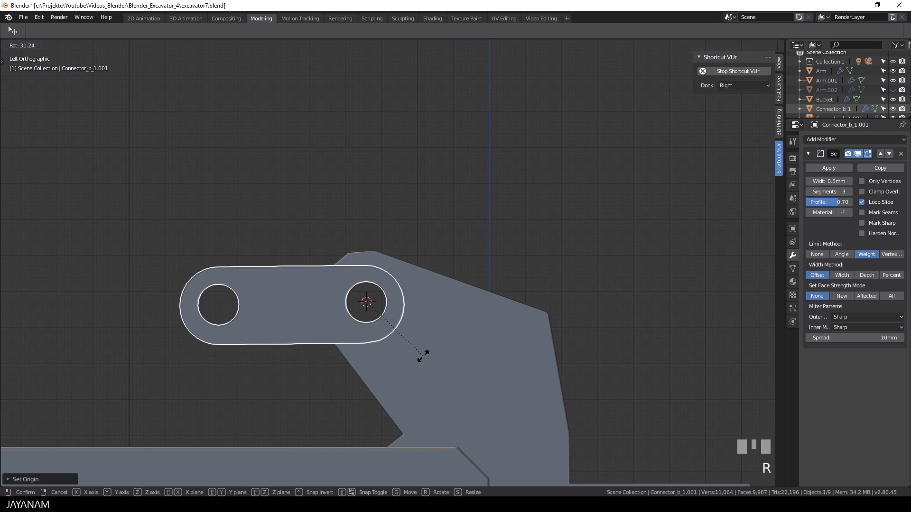
{"action": "left_click", "coordinate": [425, 354]}
Shorten the duplicated connector by selecting its free rounded end through X-ray and moving it about 14.4 mm inward along Y
{"action": "scroll", "coordinate": [425, 353], "scroll_direction": "down", "scroll_amount": 1}
{"action": "right_click", "coordinate": [298, 291]}
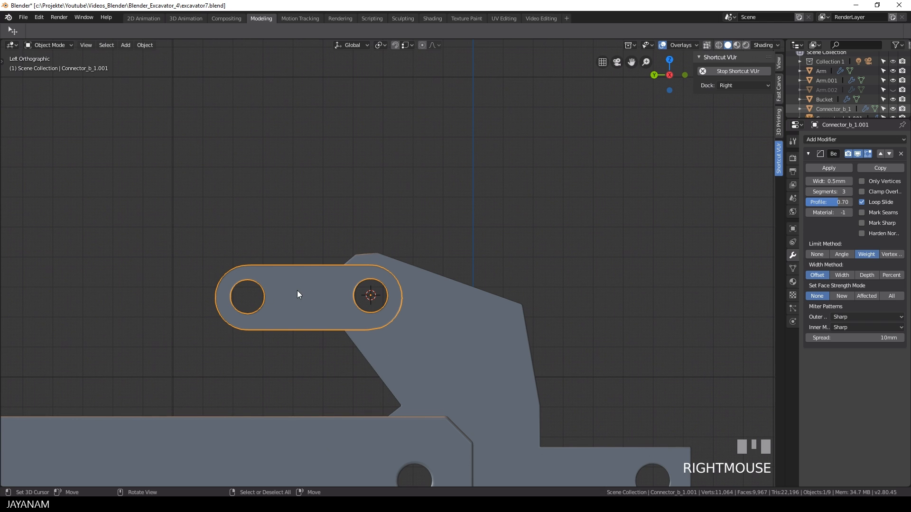
{"action": "key", "text": "Tab"}
{"action": "key", "text": "a"}
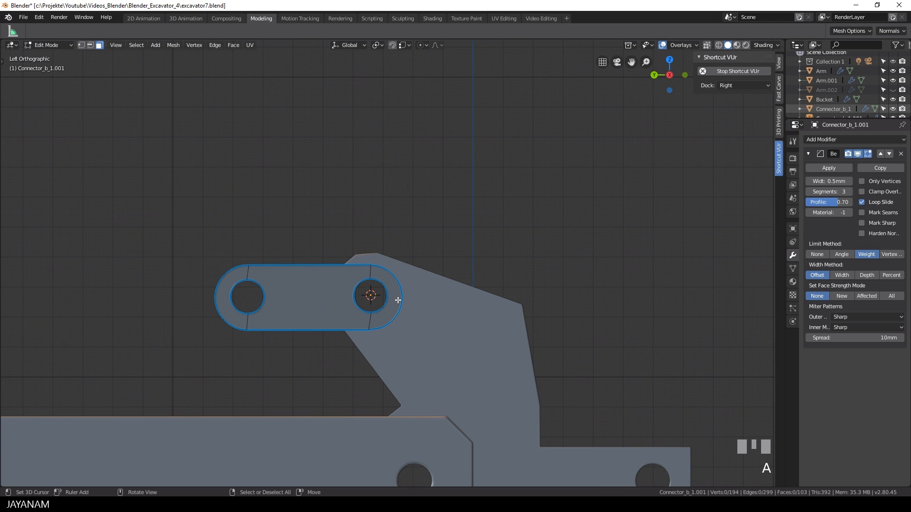
{"action": "left_click", "coordinate": [706, 44]}
{"action": "mouse_move", "coordinate": [264, 220]}
{"action": "left_mouse_down", "text": "ctrl"}
{"action": "mouse_move", "coordinate": [289, 294]}
{"action": "mouse_move", "coordinate": [271, 266]}
{"action": "left_mouse_up", "text": "ctrl"}
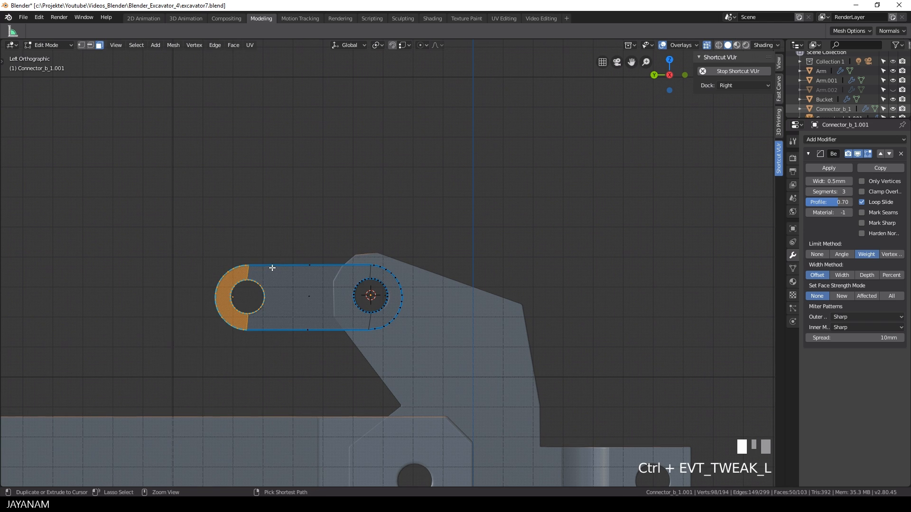
{"action": "key", "text": "g"}
{"action": "key", "text": "y"}
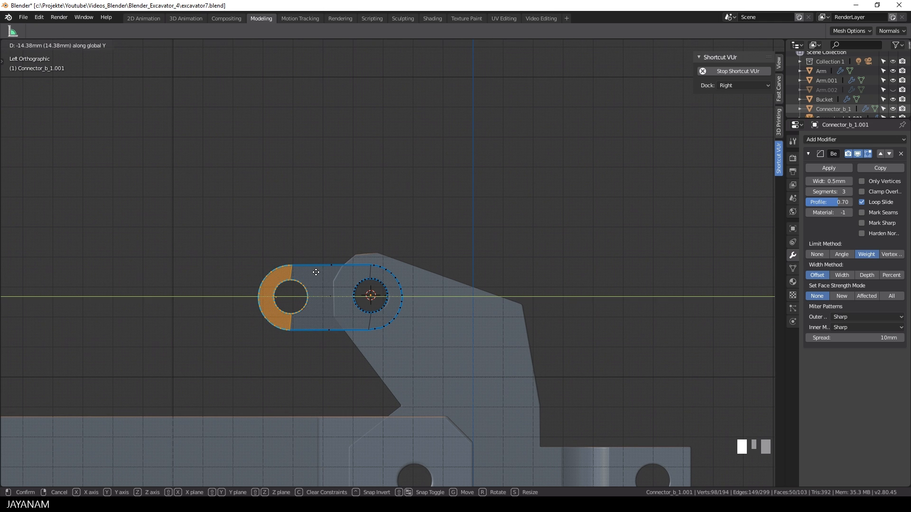
{"action": "left_click", "coordinate": [315, 272]}
Return the shortened connector to Object Mode and turn X-ray off
{"action": "middle_click_drag", "start_coordinate": [315, 272], "coordinate": [326, 269]}
{"action": "key", "text": "Tab"}
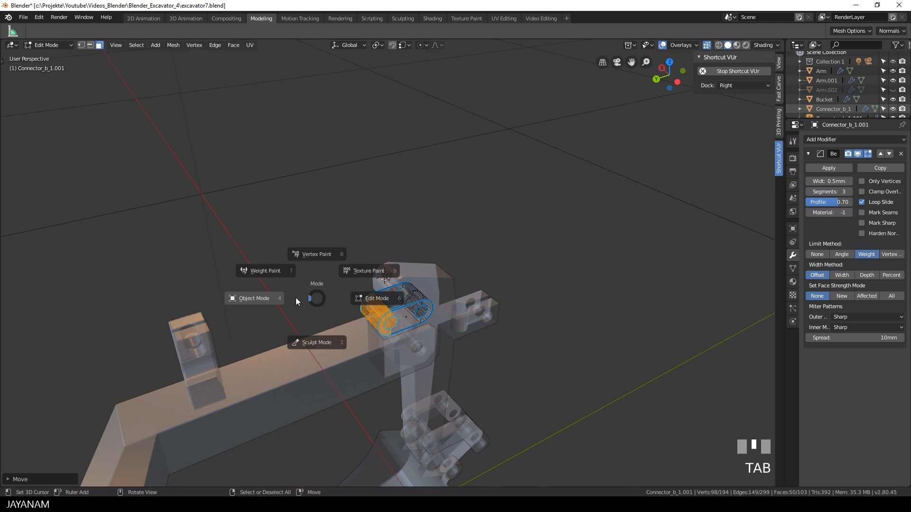
{"action": "middle_click_drag", "start_coordinate": [398, 326], "coordinate": [418, 313]}
{"action": "left_click", "coordinate": [706, 45]}
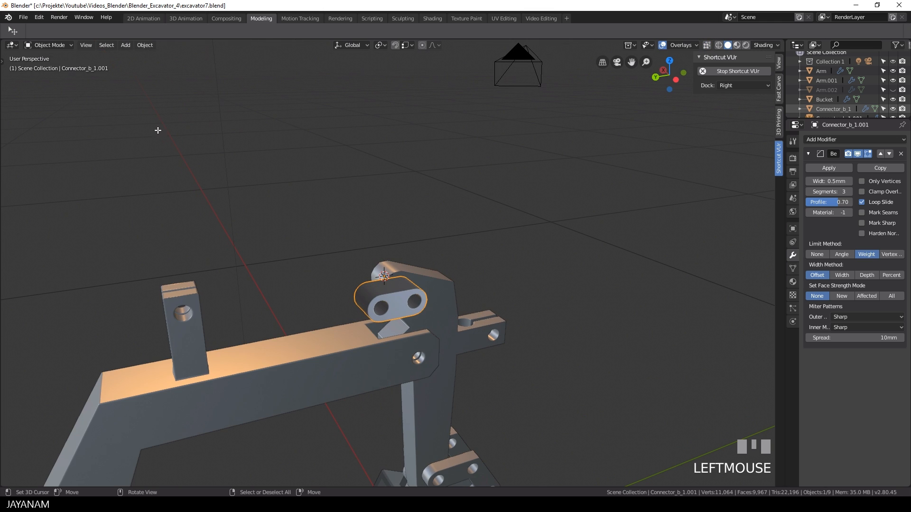
Thin the duplicated connector by selecting the three faces of its outer side and moving them about 13 mm inward along X
{"action": "key", "text": "Tab"}
{"action": "scroll", "coordinate": [439, 304], "scroll_direction": "up", "scroll_amount": 2}
{"action": "right_click", "coordinate": [403, 313]}
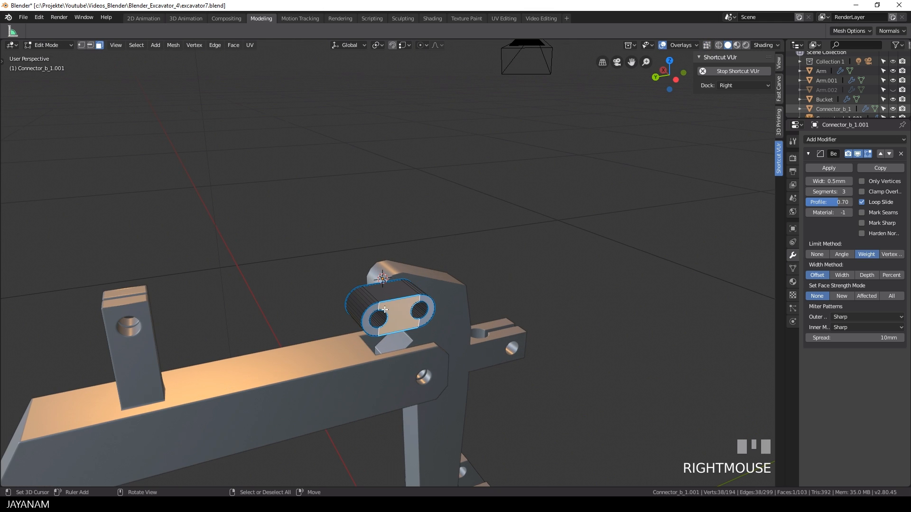
{"action": "right_click", "coordinate": [439, 304], "text": "shift"}
{"action": "right_click", "coordinate": [427, 303], "text": "shift"}
{"action": "middle_click_drag", "start_coordinate": [491, 309], "coordinate": [550, 332]}
{"action": "key", "text": "g"}
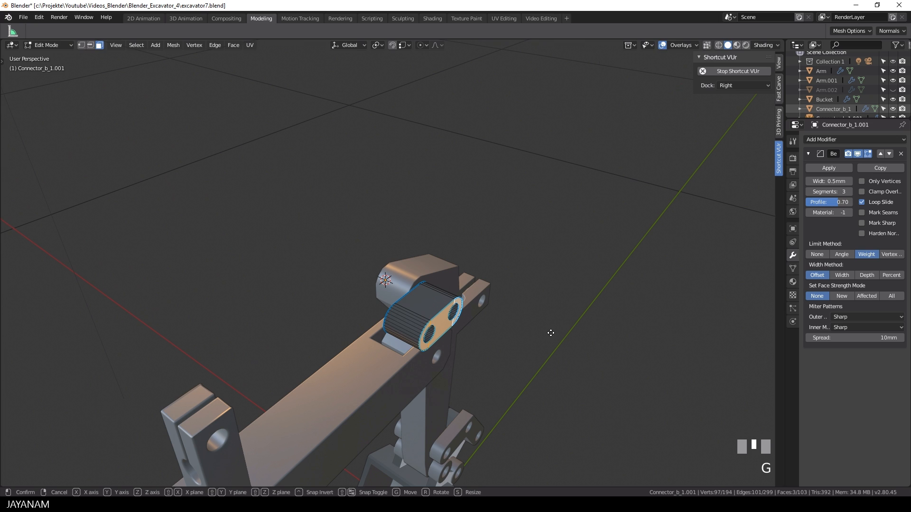
{"action": "key", "text": "y"}
{"action": "key", "text": "x"}
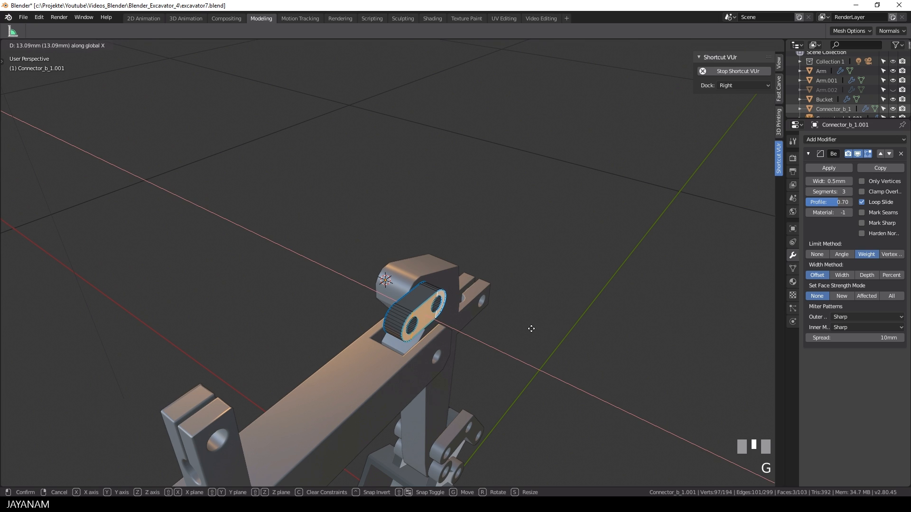
{"action": "left_click", "coordinate": [529, 329]}
{"action": "key", "text": "Tab"}
Mirror the thinned connector across the X axis with Fast Carve to create its counterpart on the arm's opposite side
{"action": "left_click", "coordinate": [309, 277]}
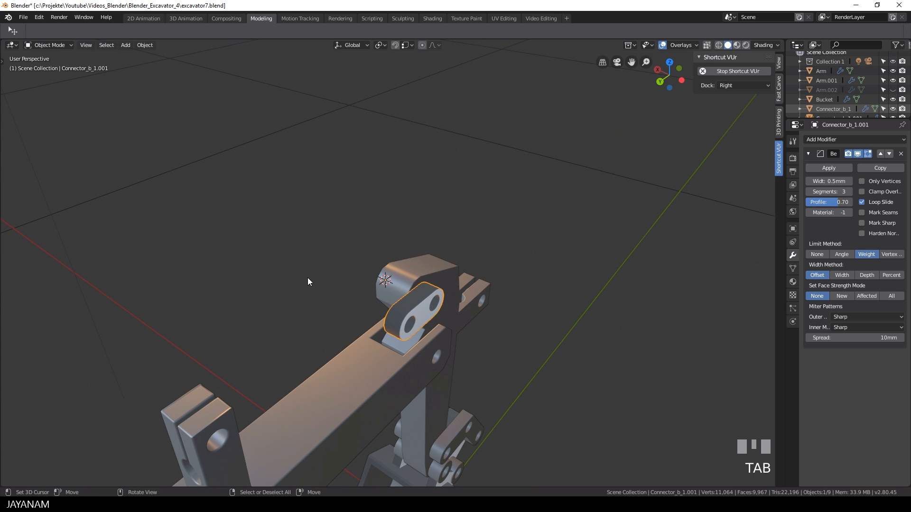
{"action": "left_click", "coordinate": [778, 89]}
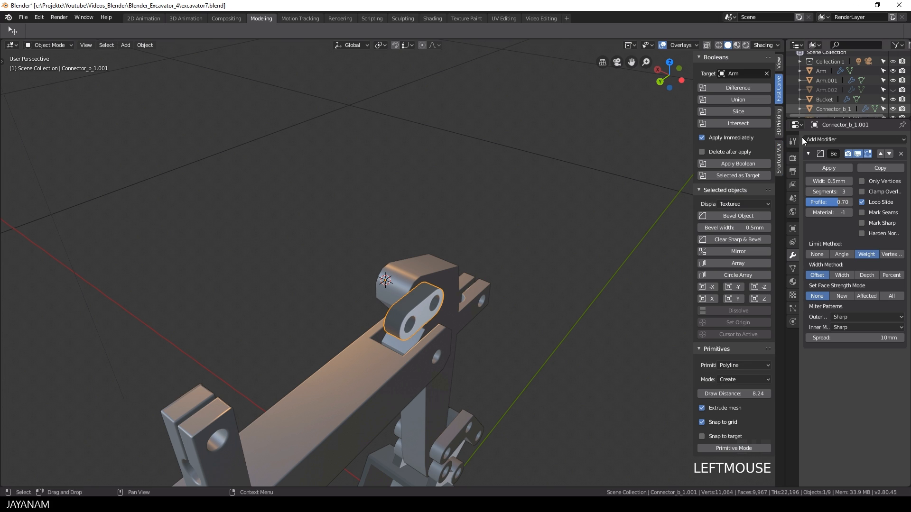
{"action": "left_click", "coordinate": [745, 252]}
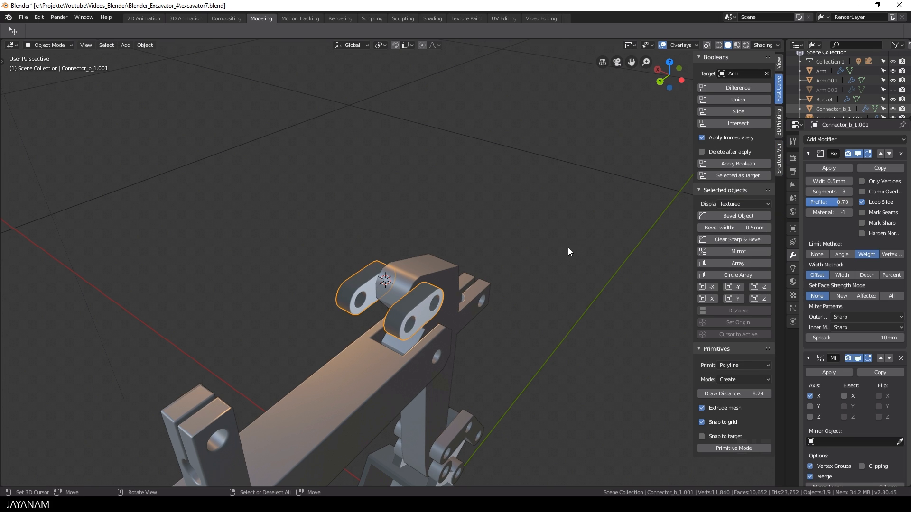
Deselect everything and hide the viewport overlays to inspect the whole boom, arm and bucket assembly
{"action": "middle_click_drag", "start_coordinate": [567, 248], "coordinate": [544, 214]}
{"action": "scroll", "coordinate": [513, 254], "scroll_direction": "down", "scroll_amount": 4}
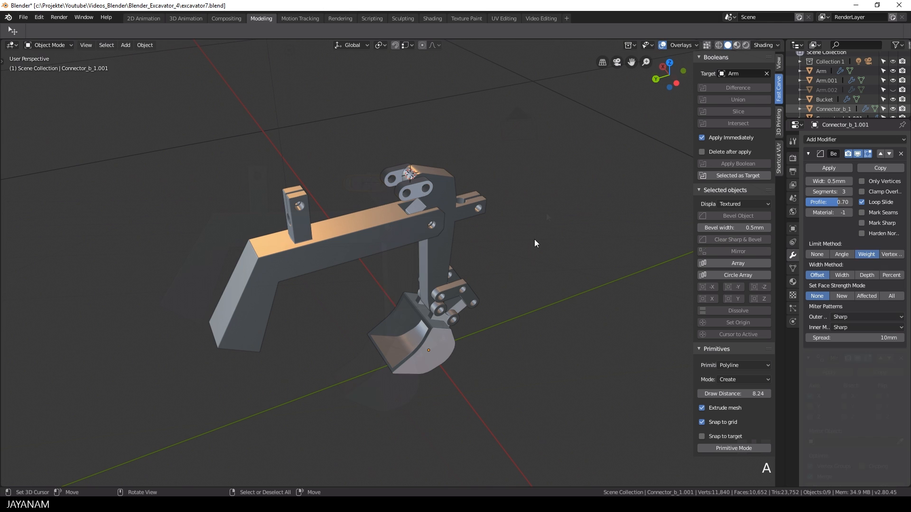
{"action": "left_click", "coordinate": [662, 46]}
{"action": "middle_click_drag", "start_coordinate": [588, 184], "coordinate": [597, 172]}
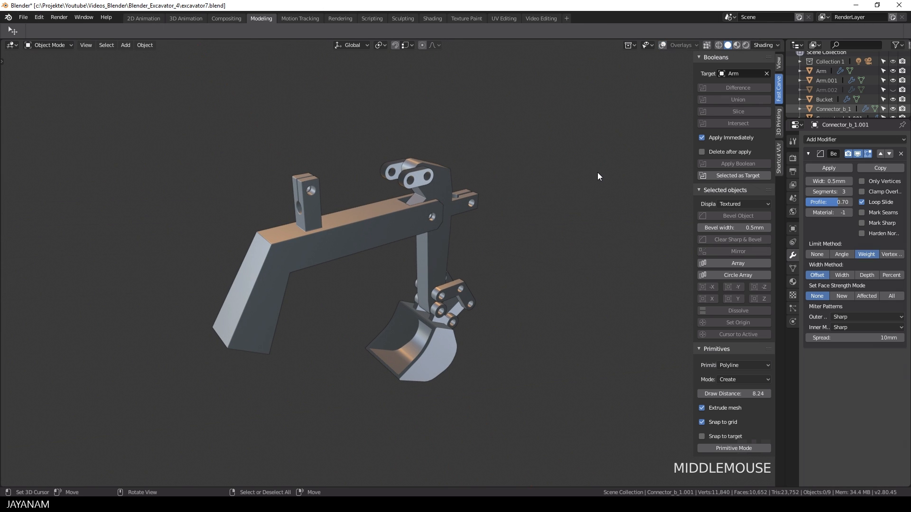